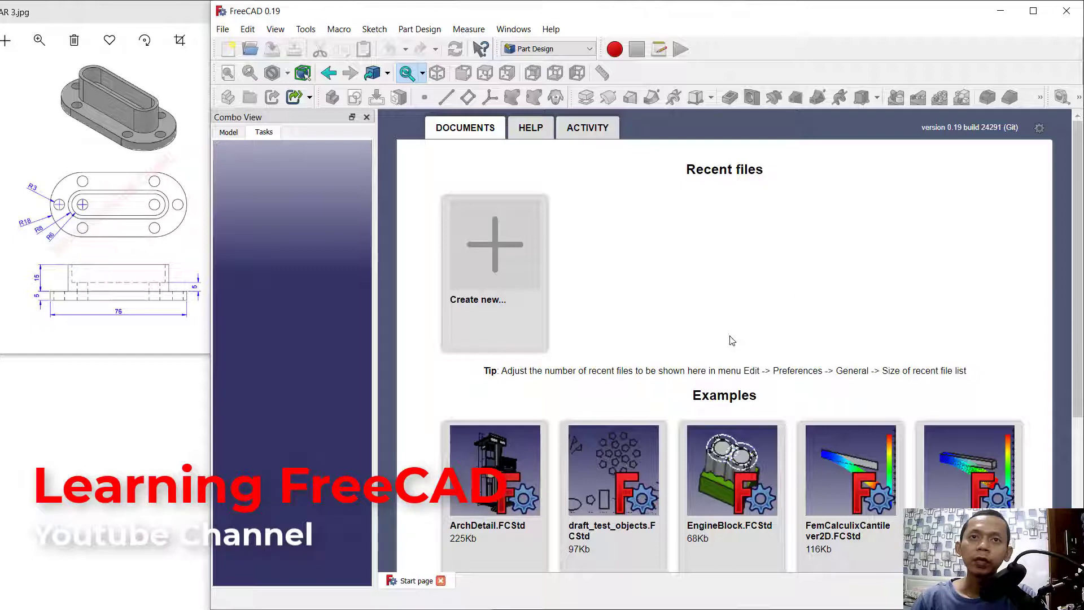
- Create a new empty FreeCAD document from the Start page
{"action": "left_click", "coordinate": [505, 248]}
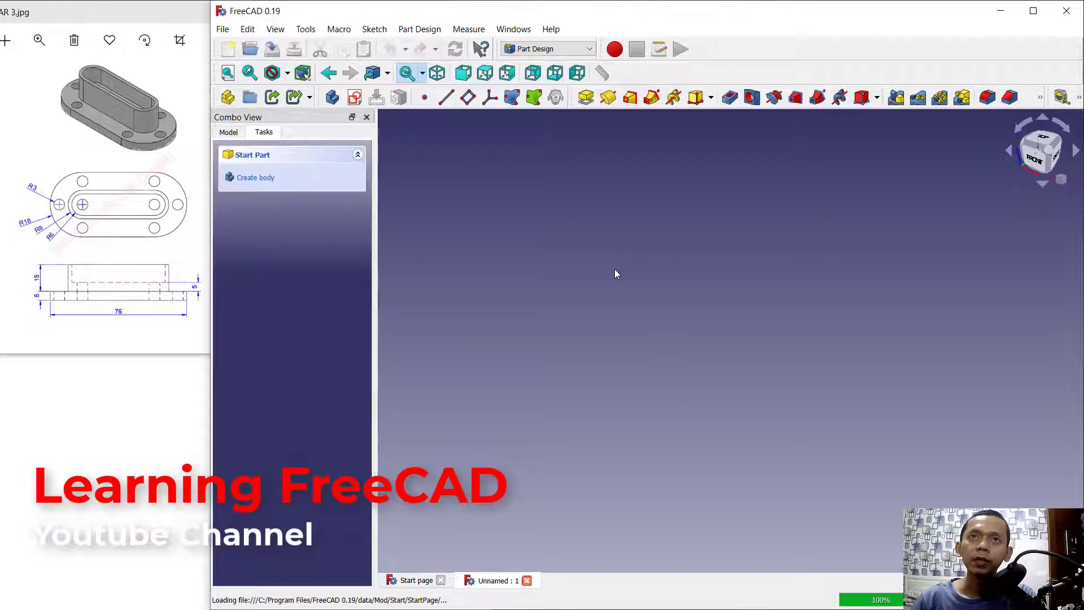
- Stay in the Part Design workbench and create a new body
{"action": "left_click", "coordinate": [546, 48]}
{"action": "left_click", "coordinate": [542, 165]}
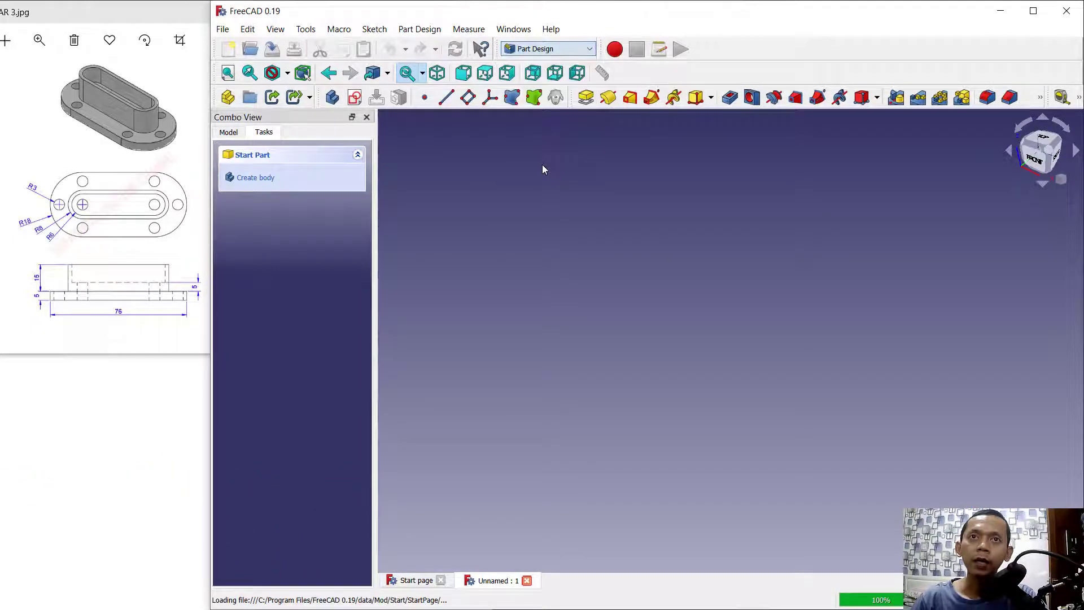
{"action": "left_click", "coordinate": [263, 178]}
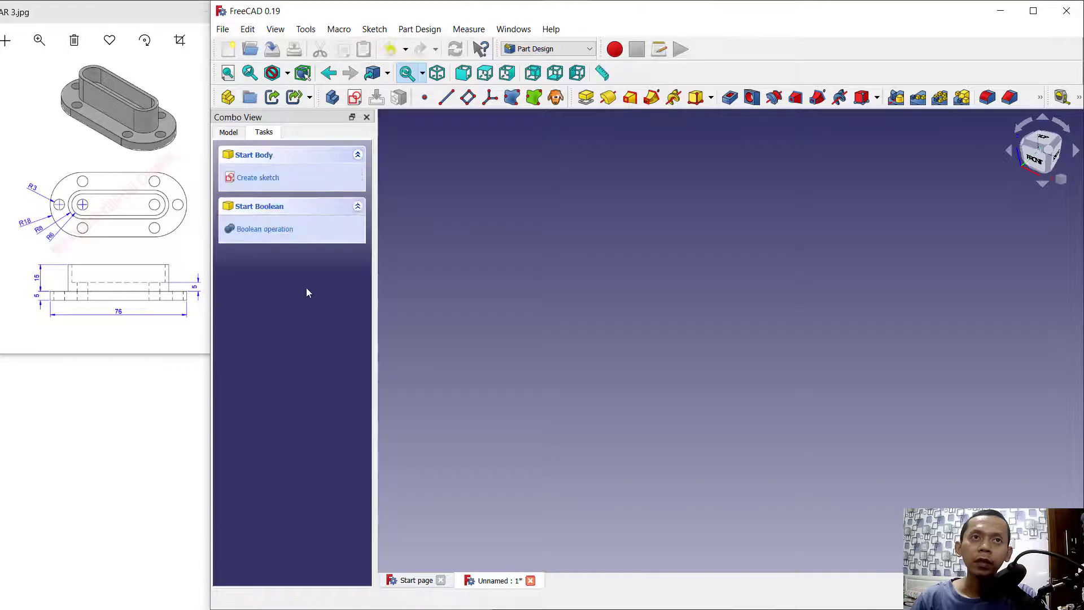
- Start a sketch on the XY_Plane and shift the view so the origin sits lower left
{"action": "left_click", "coordinate": [266, 177]}
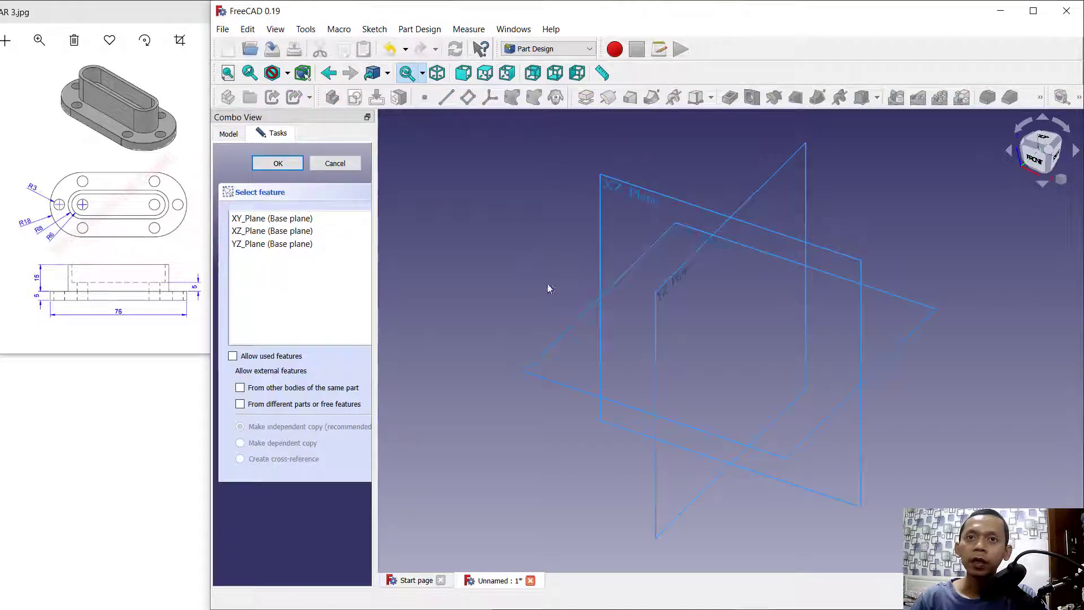
{"action": "left_click", "coordinate": [571, 329]}
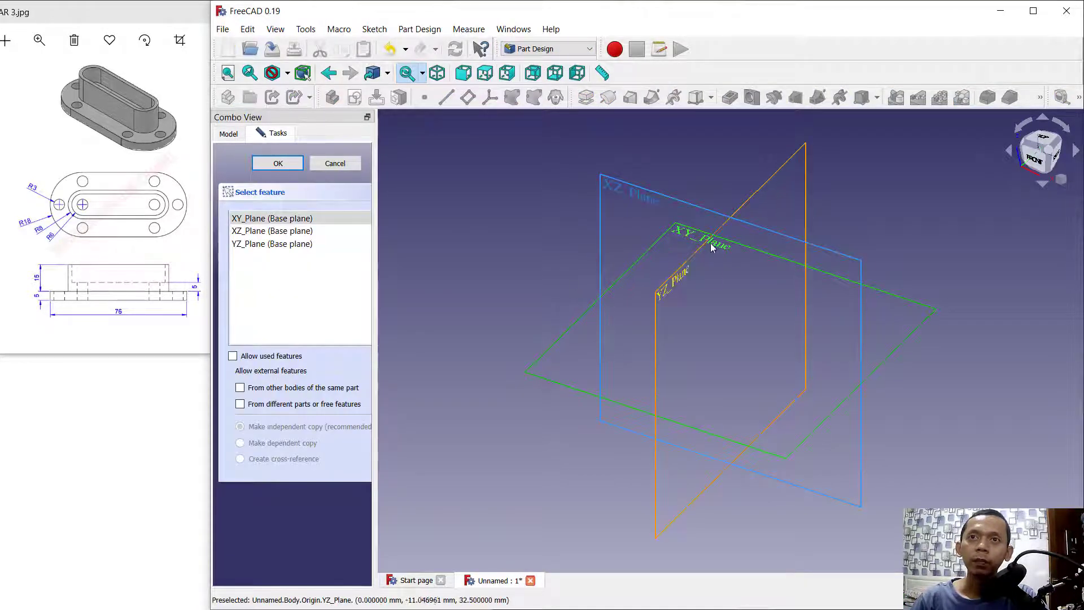
{"action": "left_click", "coordinate": [272, 164]}
{"action": "middle_click_drag", "start_coordinate": [760, 218], "coordinate": [530, 351]}
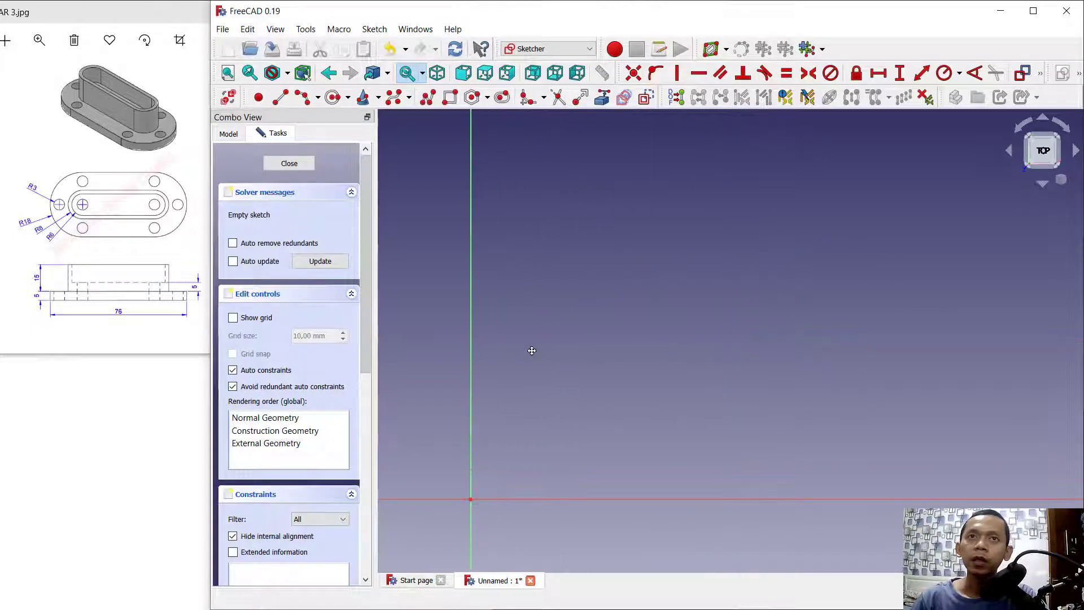
- Draw a rectangle and constrain its top edge to 40 mm wide
{"action": "left_click", "coordinate": [450, 97]}
{"action": "left_click", "coordinate": [660, 273]}
{"action": "left_click", "coordinate": [841, 377]}
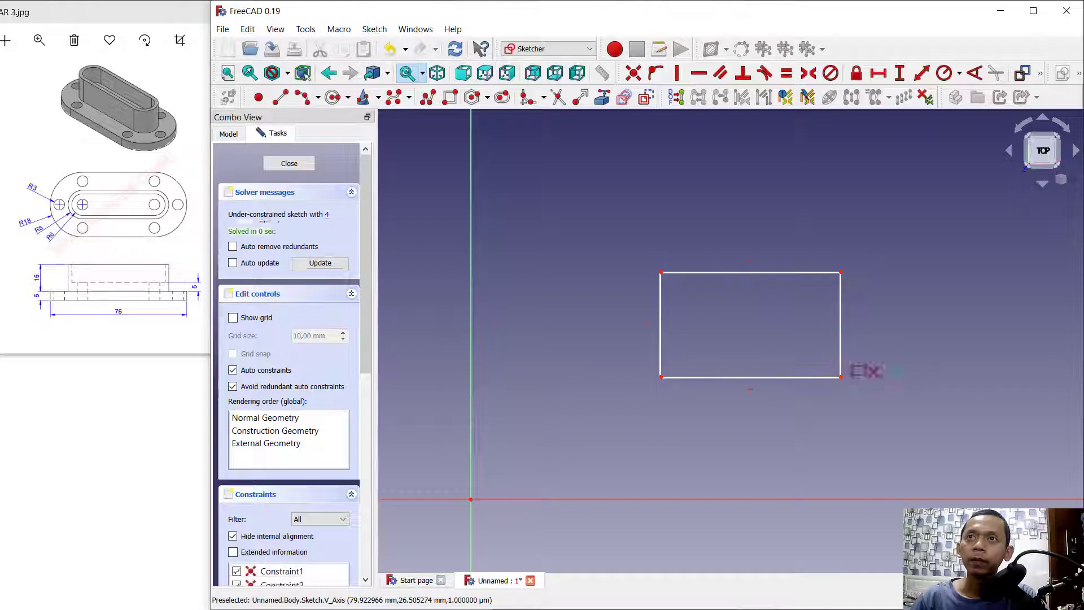
{"action": "left_click", "coordinate": [796, 273]}
{"action": "type", "text": "40"}
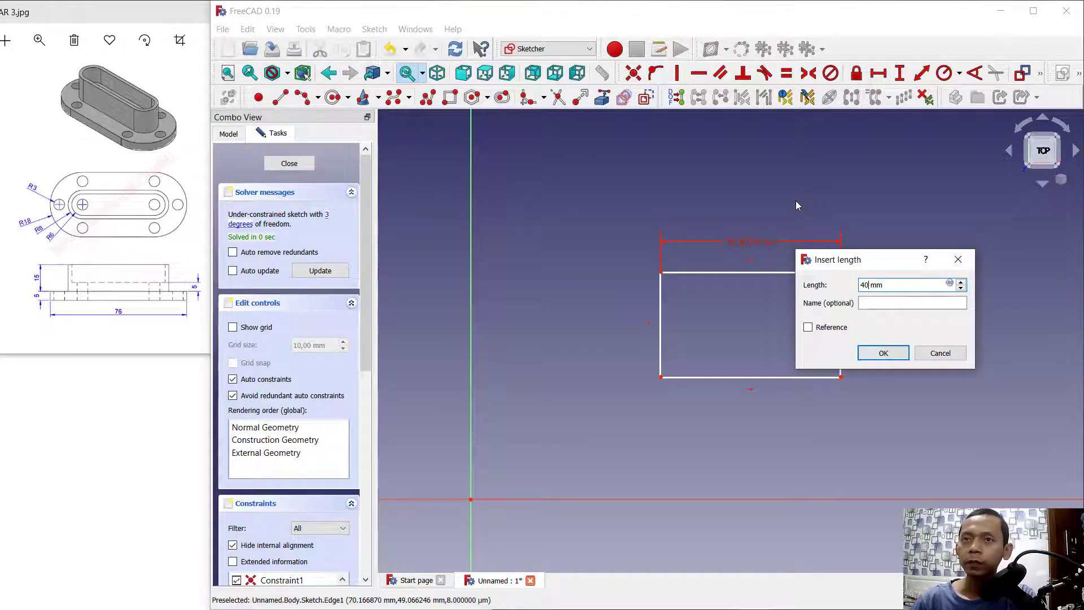
{"action": "key", "text": "Return"}
- Constrain the rectangle's right edge to a 30 mm vertical height
{"action": "left_click", "coordinate": [899, 74]}
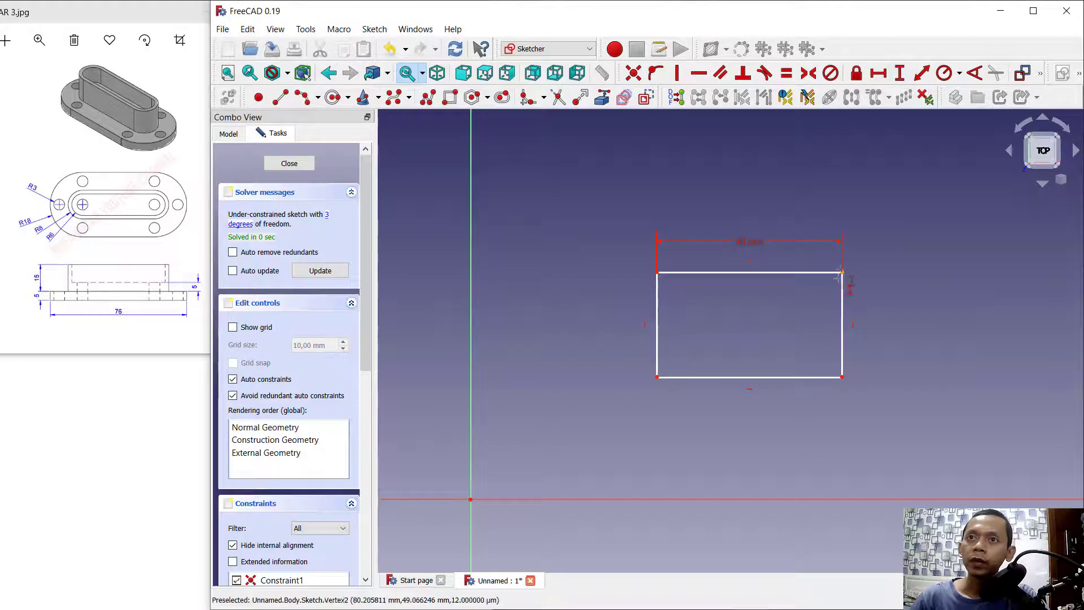
{"action": "left_click", "coordinate": [842, 305]}
{"action": "type", "text": "30"}
{"action": "key", "text": "Return"}
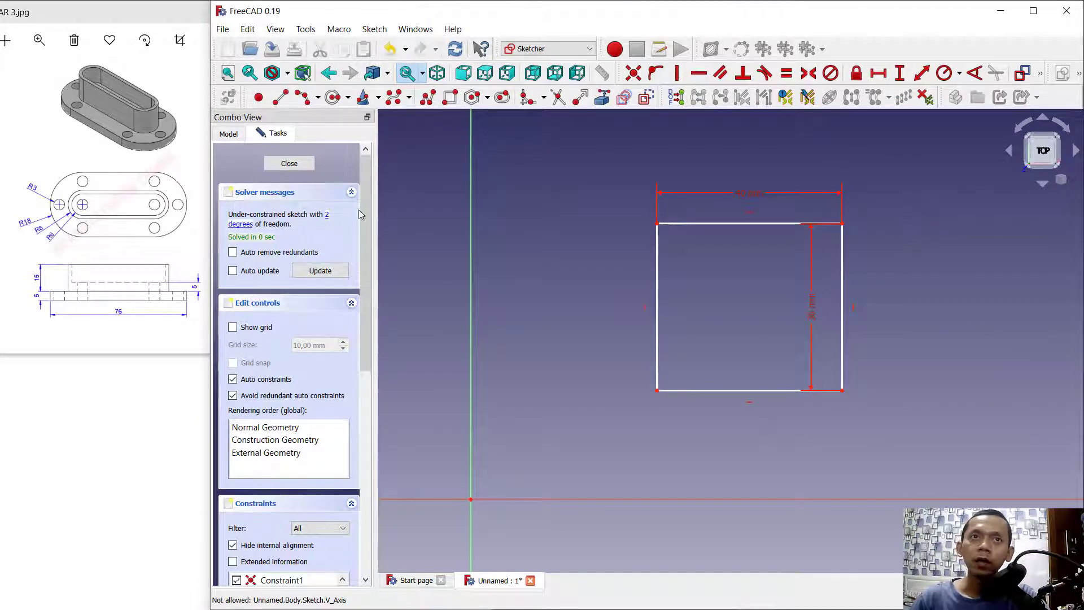
{"action": "left_click", "coordinate": [318, 98]}
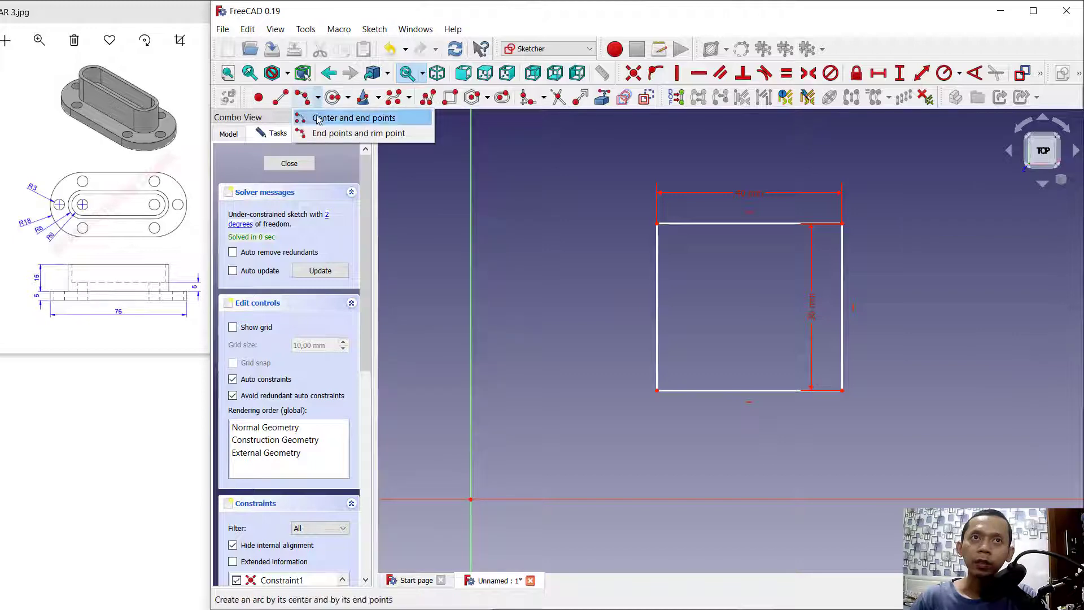
- Draw outward-bulging 3-point arcs across the rectangle's left and right short sides
{"action": "left_click", "coordinate": [331, 133]}
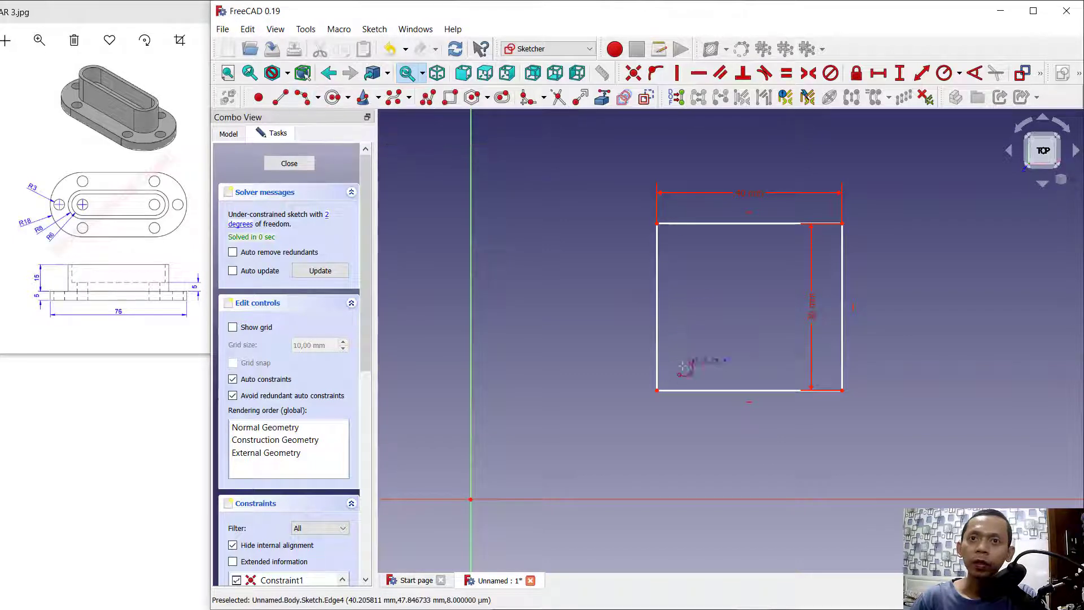
{"action": "left_click", "coordinate": [656, 389]}
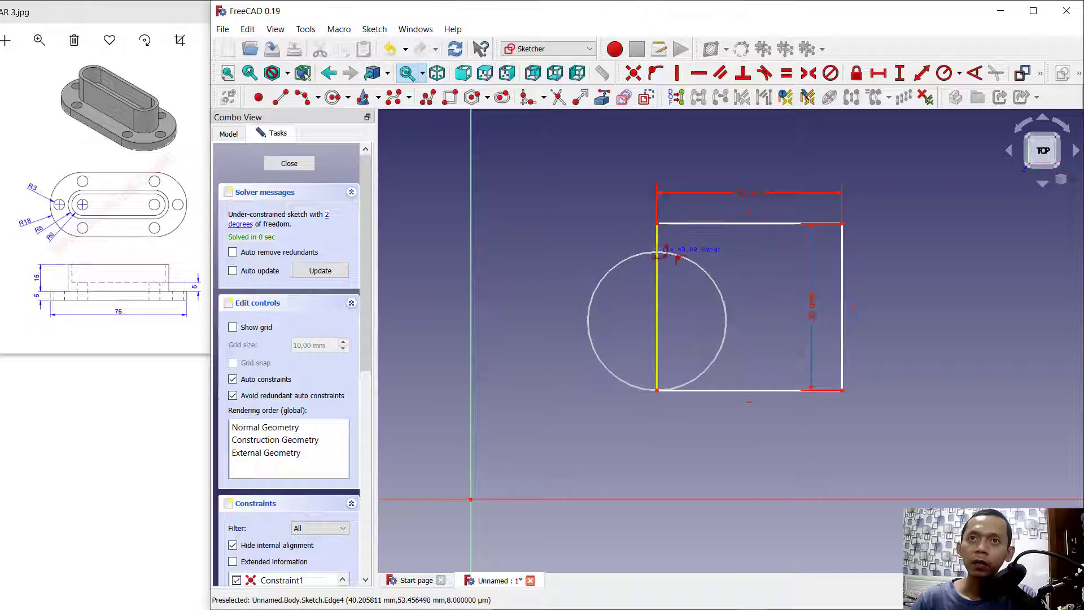
{"action": "left_click", "coordinate": [657, 225]}
{"action": "left_click", "coordinate": [592, 273]}
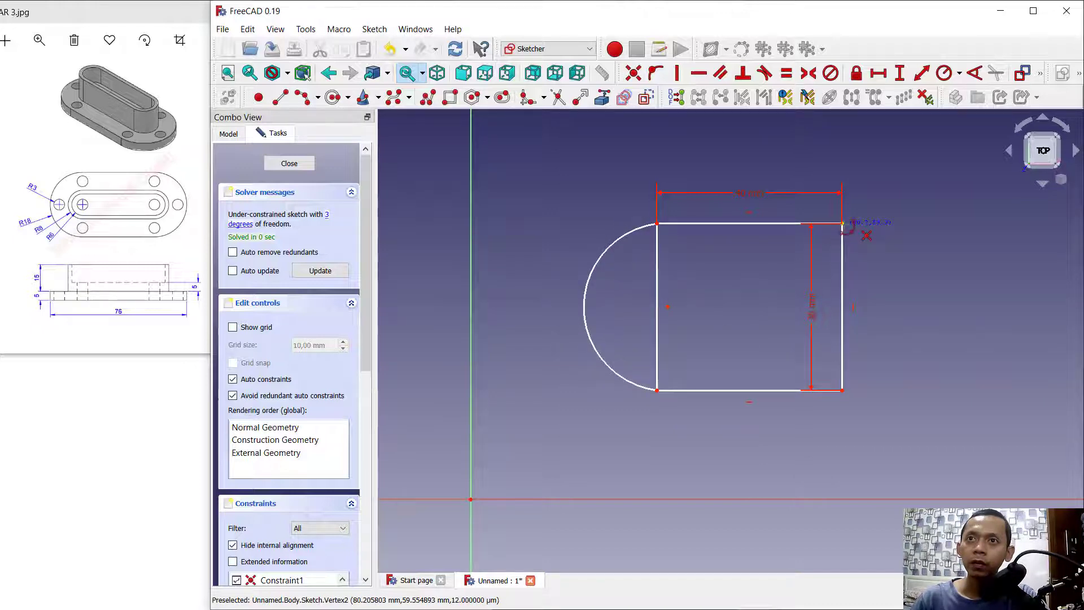
{"action": "left_click", "coordinate": [842, 225]}
{"action": "left_click", "coordinate": [842, 389]}
{"action": "left_click", "coordinate": [905, 314]}
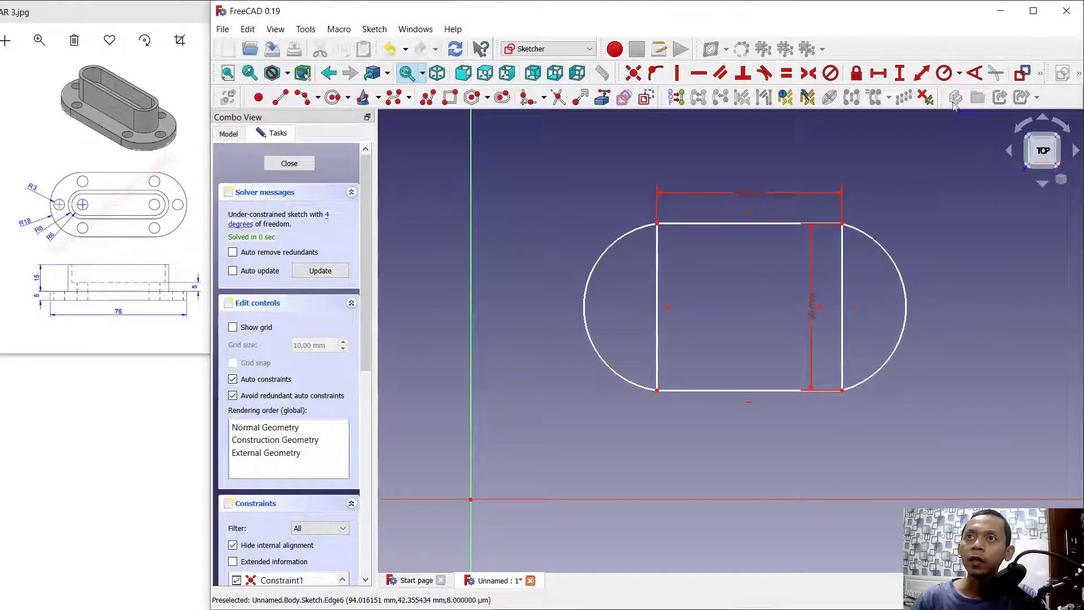
- Constrain both end arcs to an 18 mm radius
{"action": "left_click", "coordinate": [891, 253]}
{"action": "type", "text": "18"}
{"action": "key", "text": "Return"}
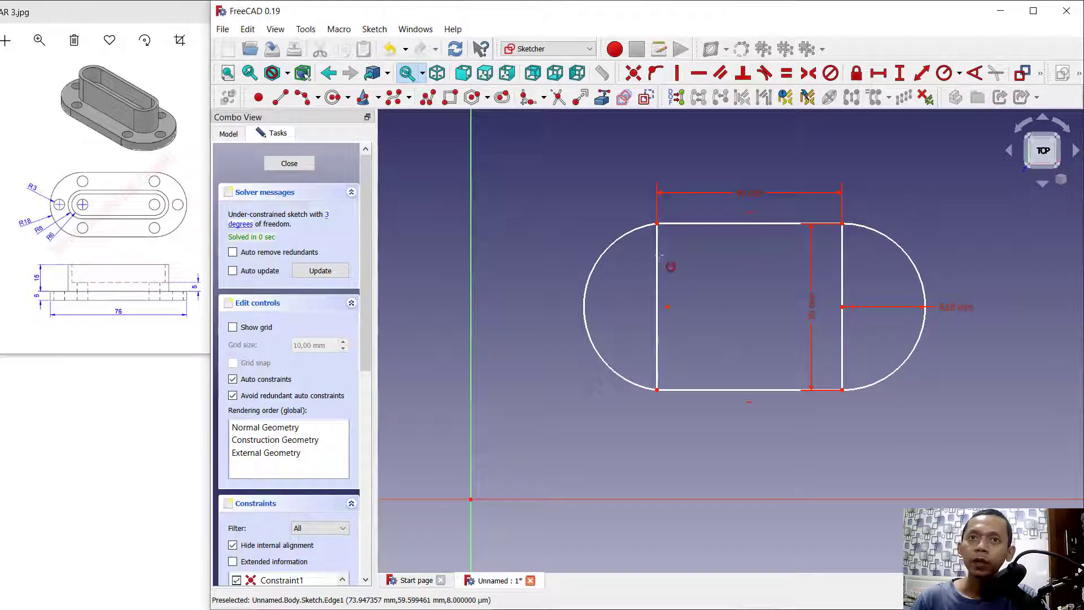
{"action": "left_click", "coordinate": [593, 257]}
{"action": "type", "text": "18"}
{"action": "key", "text": "Return"}
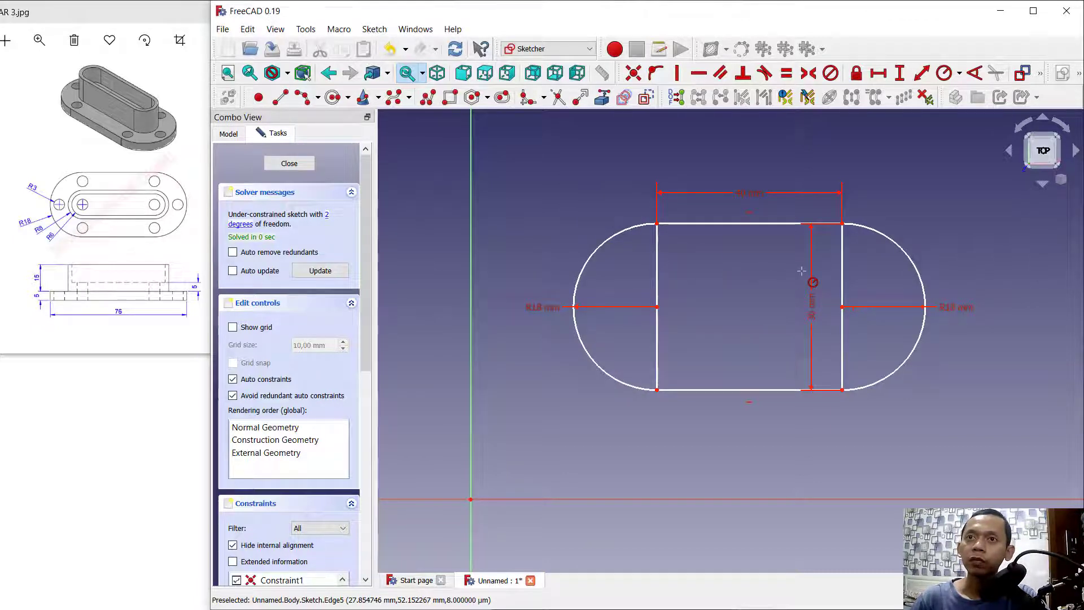
- Delete the two vertical rectangle lines and close the slot sketch
{"action": "key", "text": "Escape"}
{"action": "left_click_drag", "start_coordinate": [865, 256], "coordinate": [648, 293]}
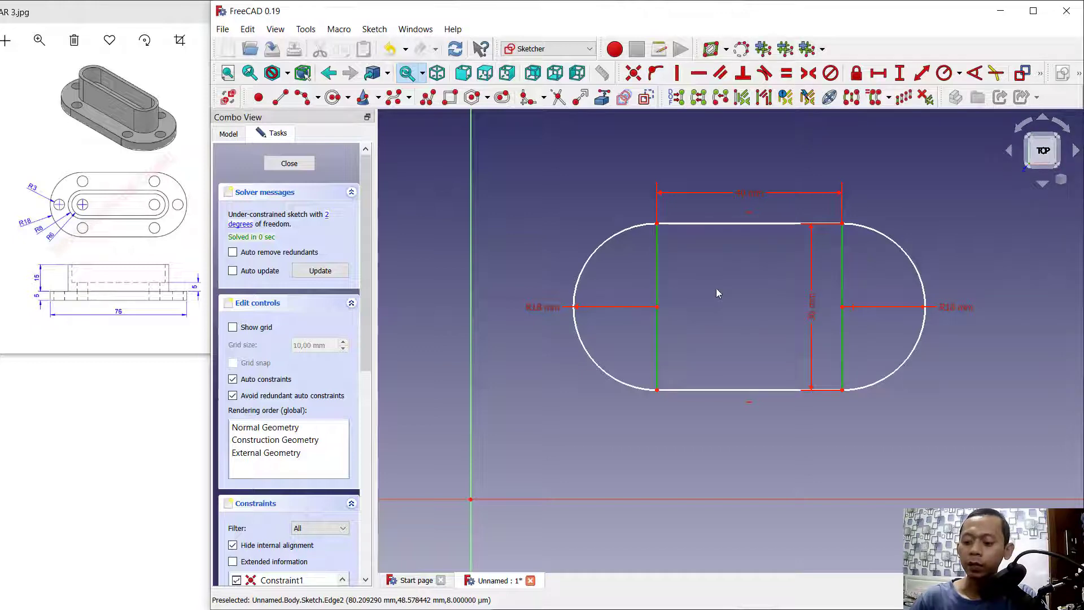
{"action": "key", "text": "Delete"}
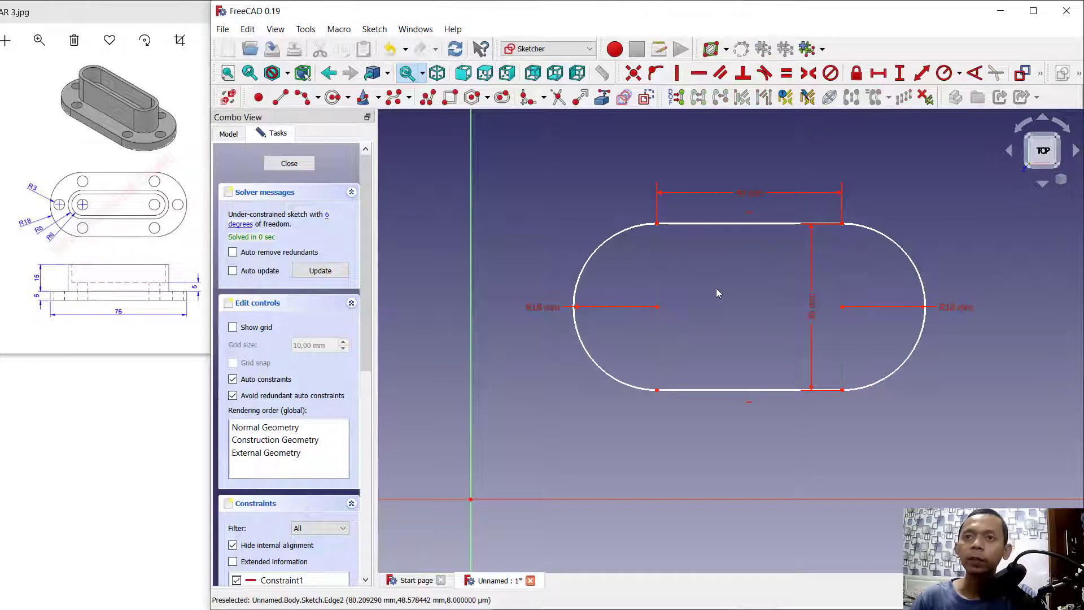
{"action": "left_click", "coordinate": [289, 164]}
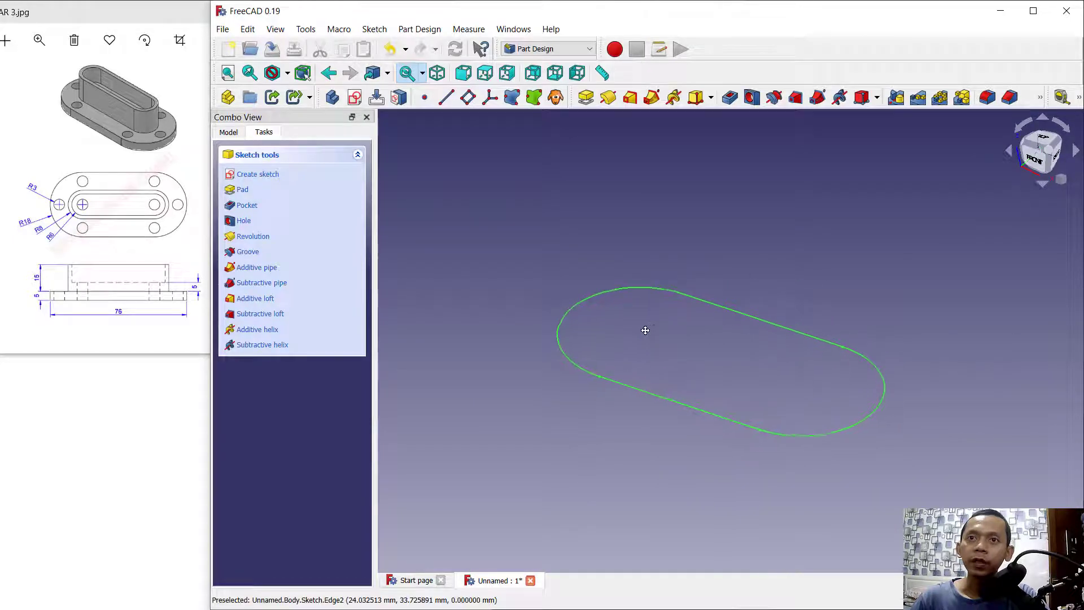
- Pad the slot sketch 5 mm thick and select the plate's top face
{"action": "left_click", "coordinate": [588, 98]}
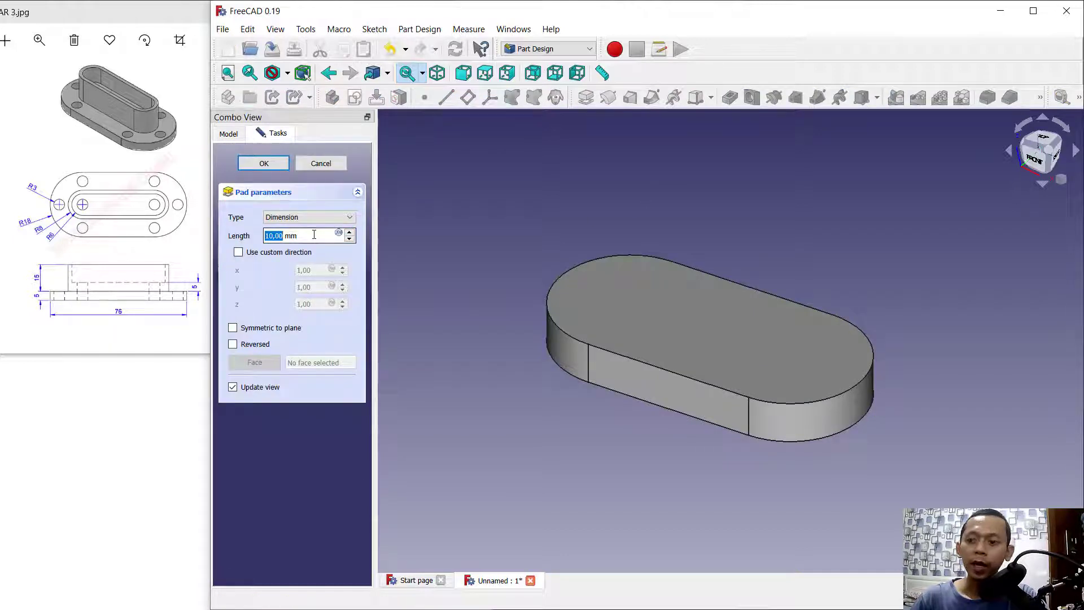
{"action": "type", "text": "5"}
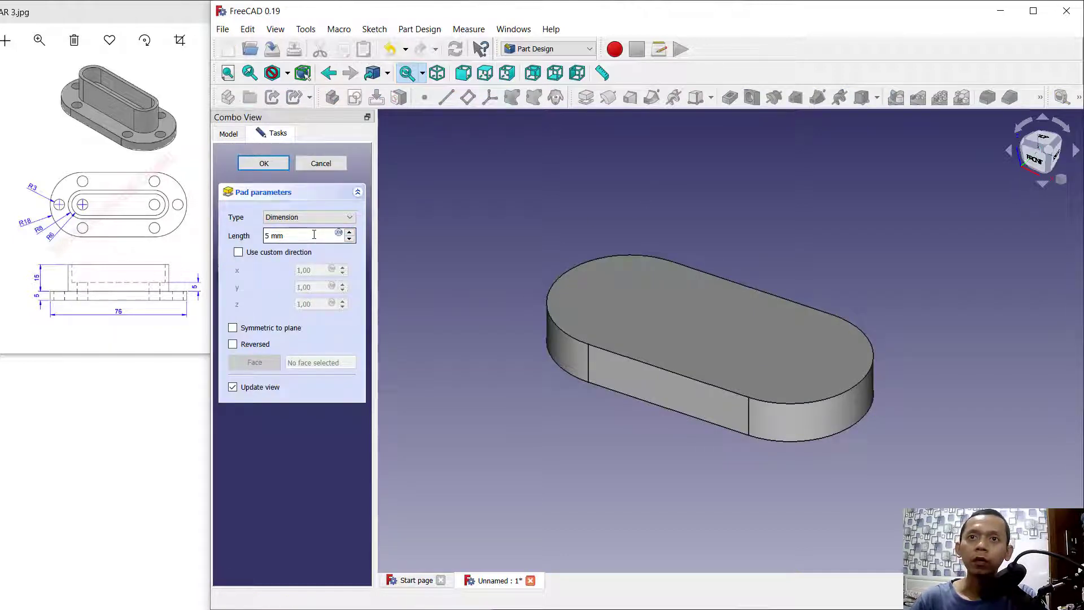
{"action": "key", "text": "Return"}
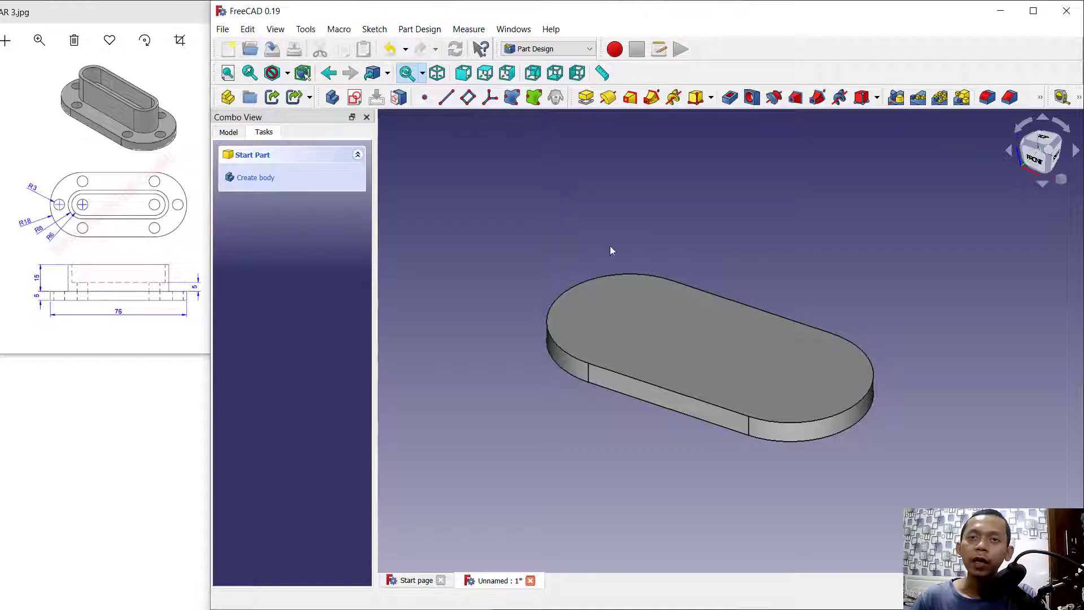
{"action": "left_click", "coordinate": [658, 338]}
- Sketch on the top face, reference the left end arc, and draw an R3 circle
{"action": "left_click", "coordinate": [244, 174]}
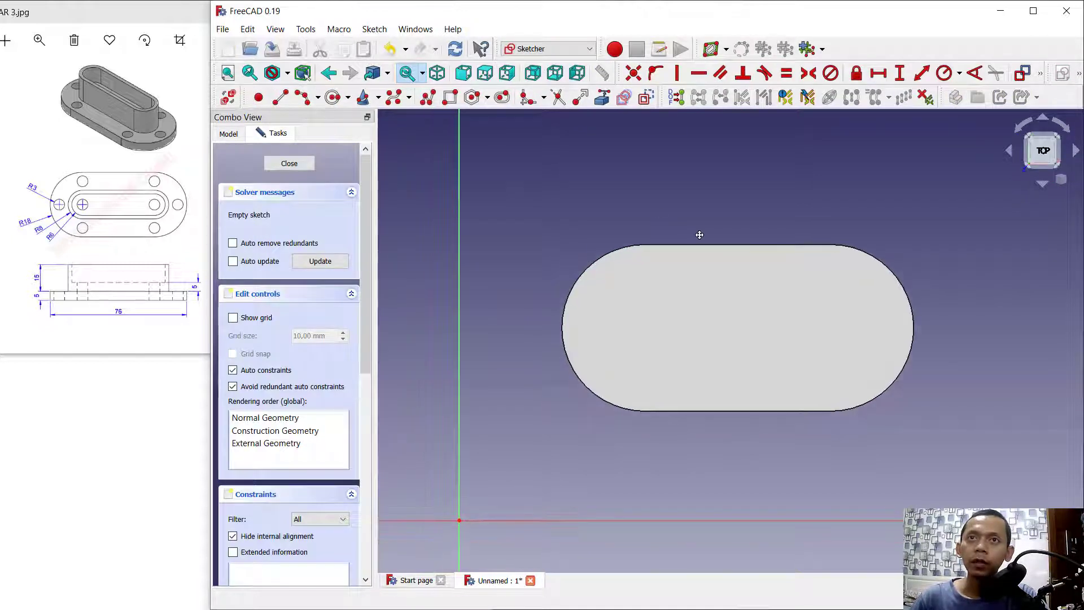
{"action": "left_click", "coordinate": [602, 98]}
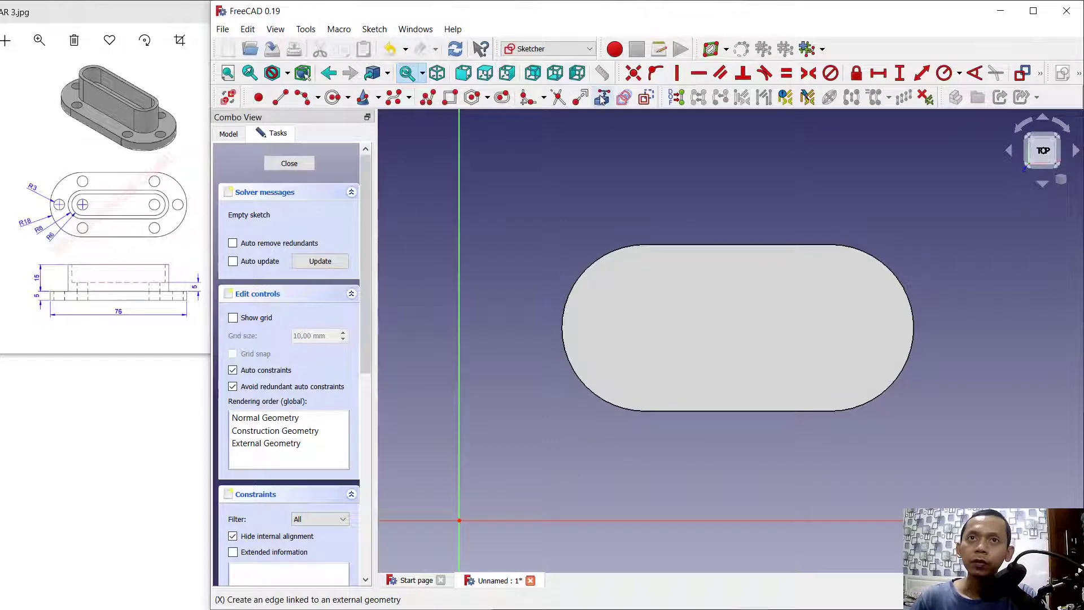
{"action": "left_click", "coordinate": [587, 264]}
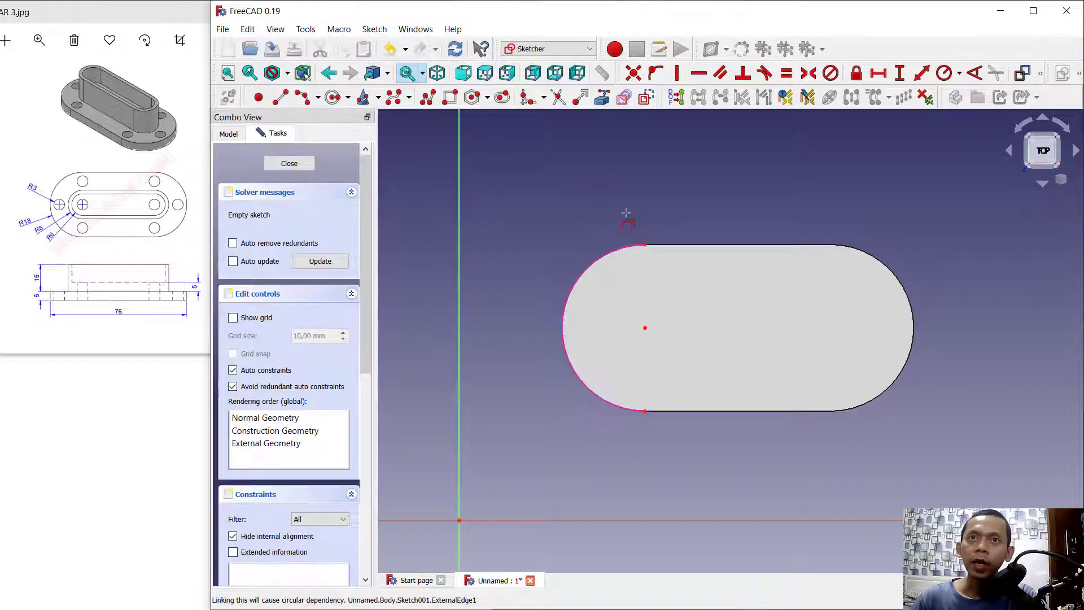
{"action": "left_click", "coordinate": [347, 104]}
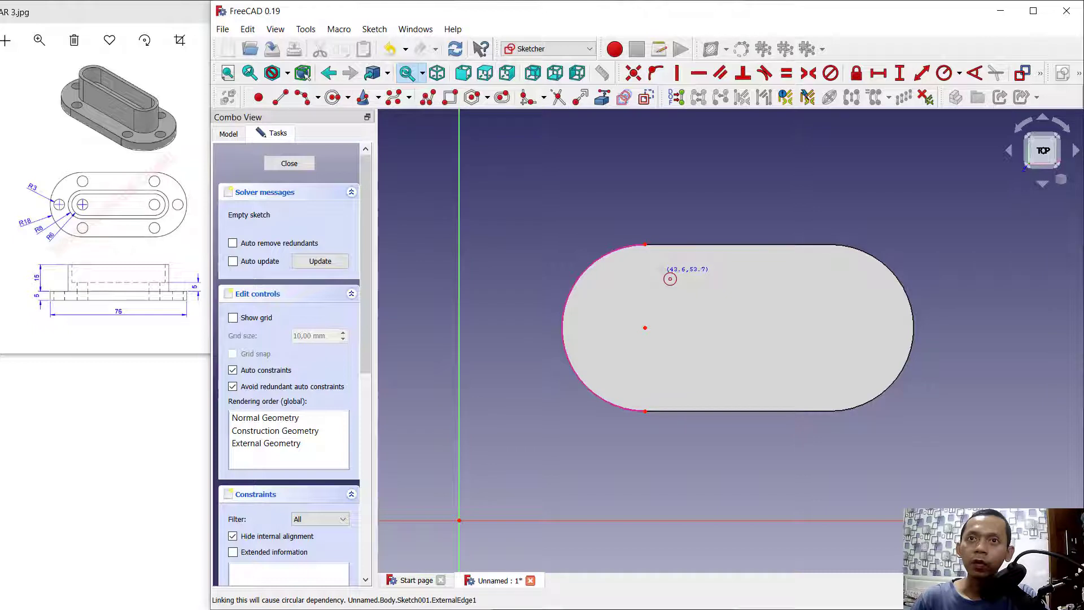
{"action": "left_click", "coordinate": [672, 282]}
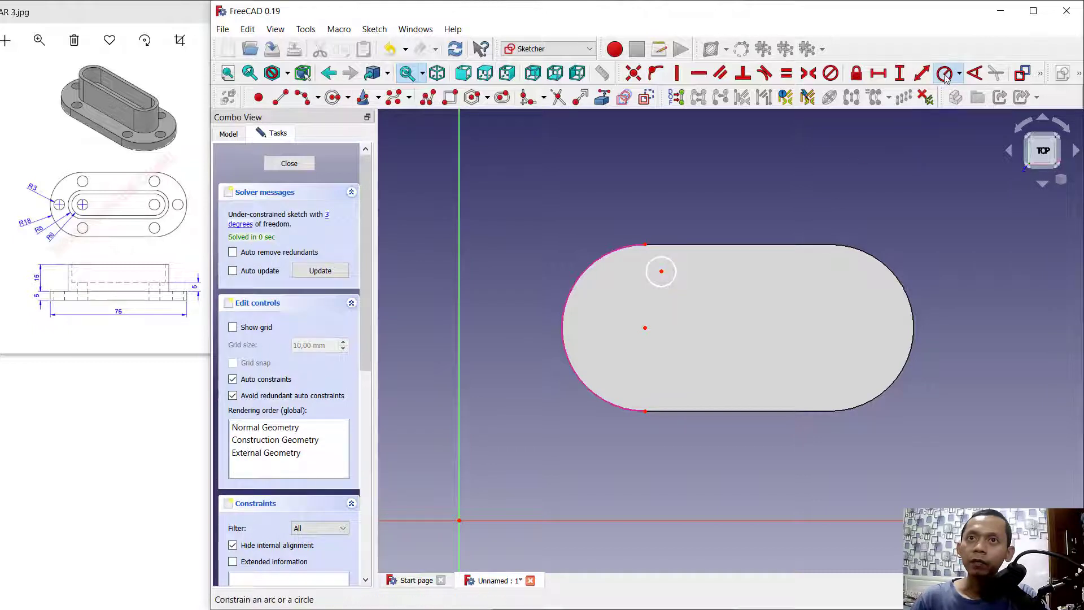
{"action": "left_click", "coordinate": [676, 269]}
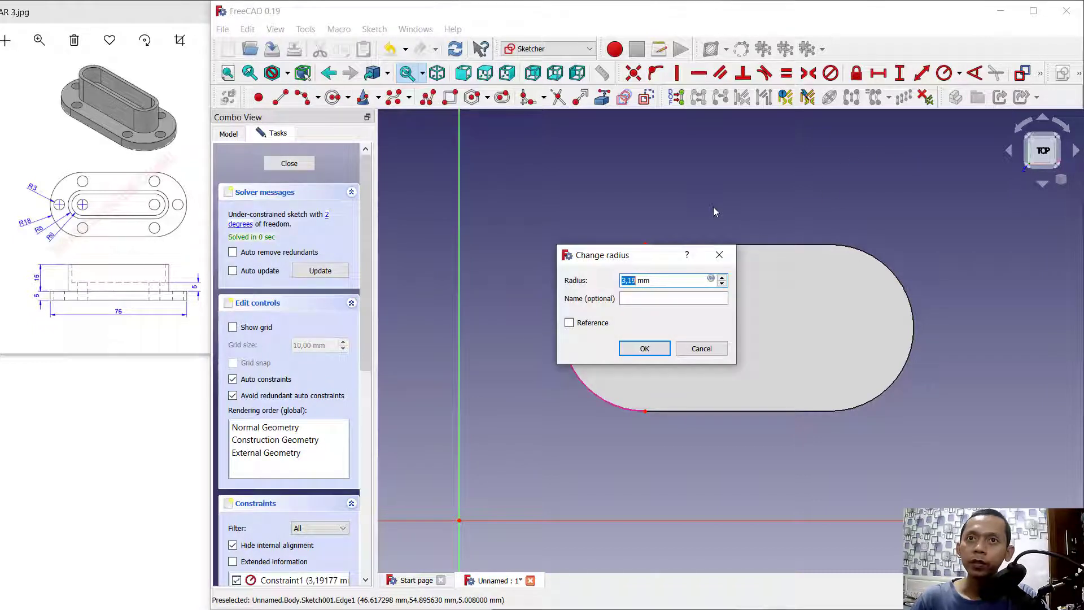
{"action": "type", "text": "3"}
{"action": "key", "text": "Return"}
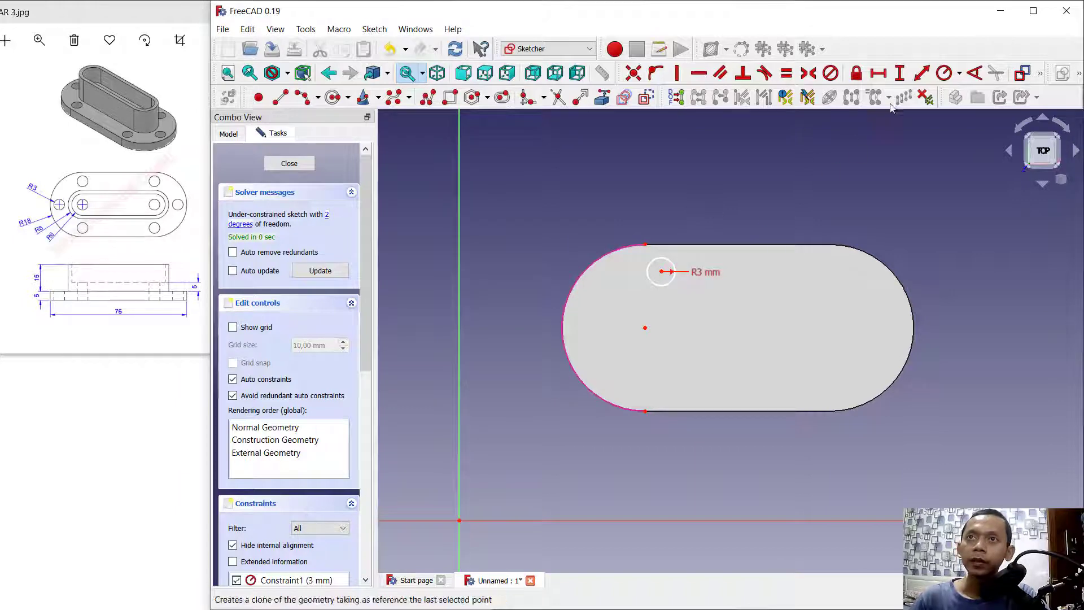
- Position the circle centre 13 mm vertically and 0 mm horizontally from the arc centre, then close the sketch
{"action": "left_click", "coordinate": [900, 73]}
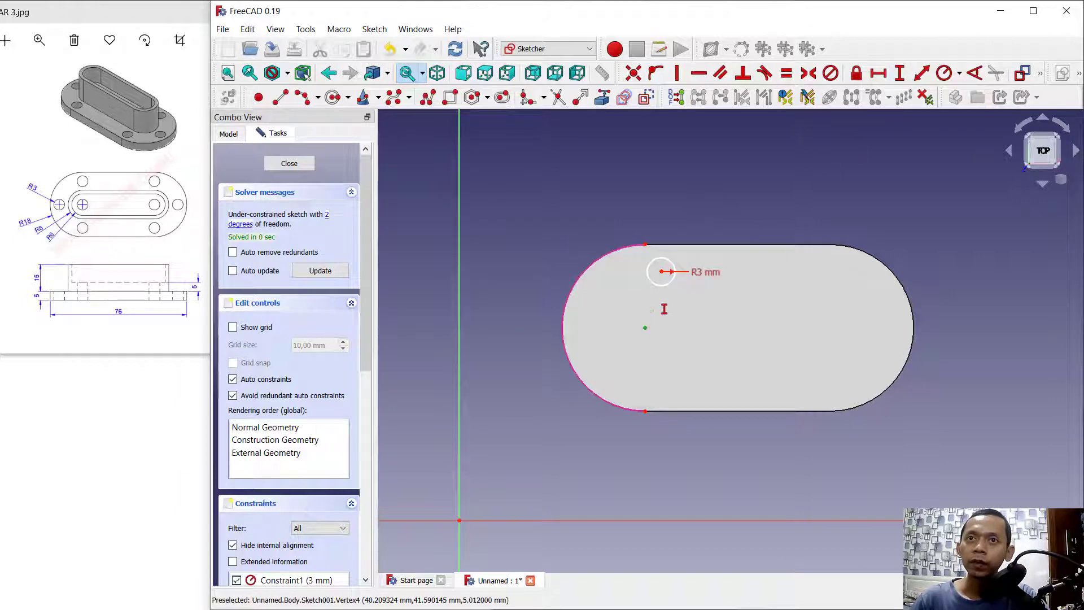
{"action": "left_click", "coordinate": [645, 328]}
{"action": "left_click", "coordinate": [662, 272]}
{"action": "type", "text": "13"}
{"action": "key", "text": "Return"}
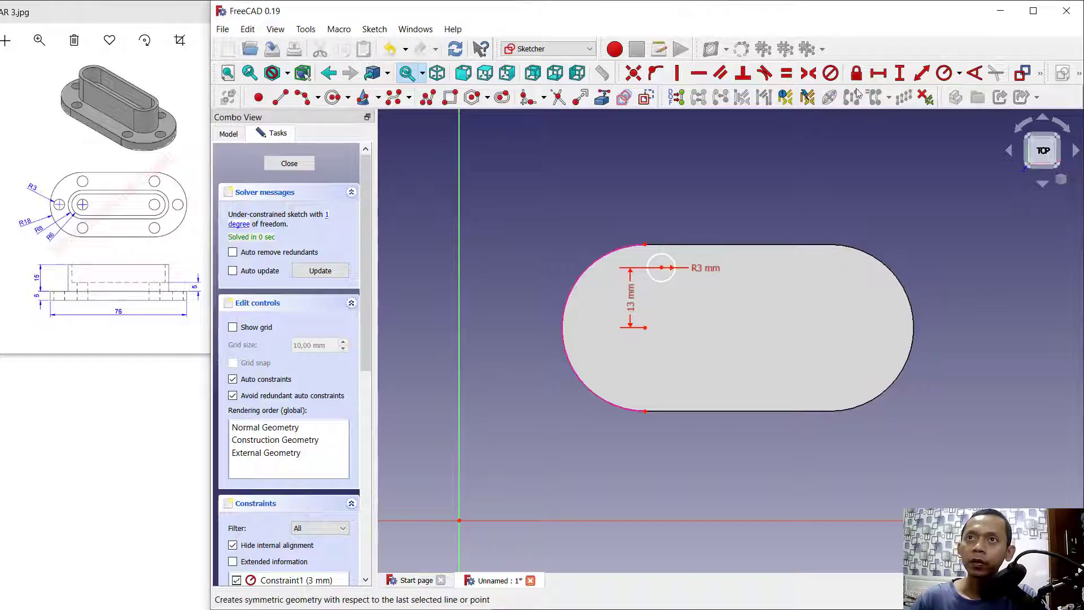
{"action": "left_click", "coordinate": [878, 73]}
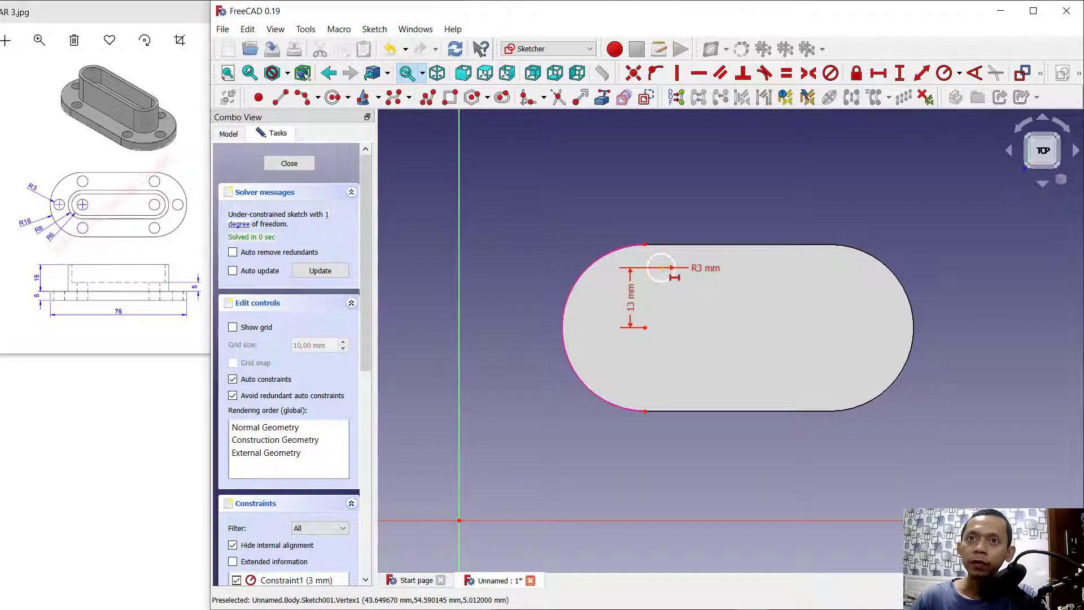
{"action": "left_click", "coordinate": [661, 267]}
{"action": "left_click", "coordinate": [645, 327]}
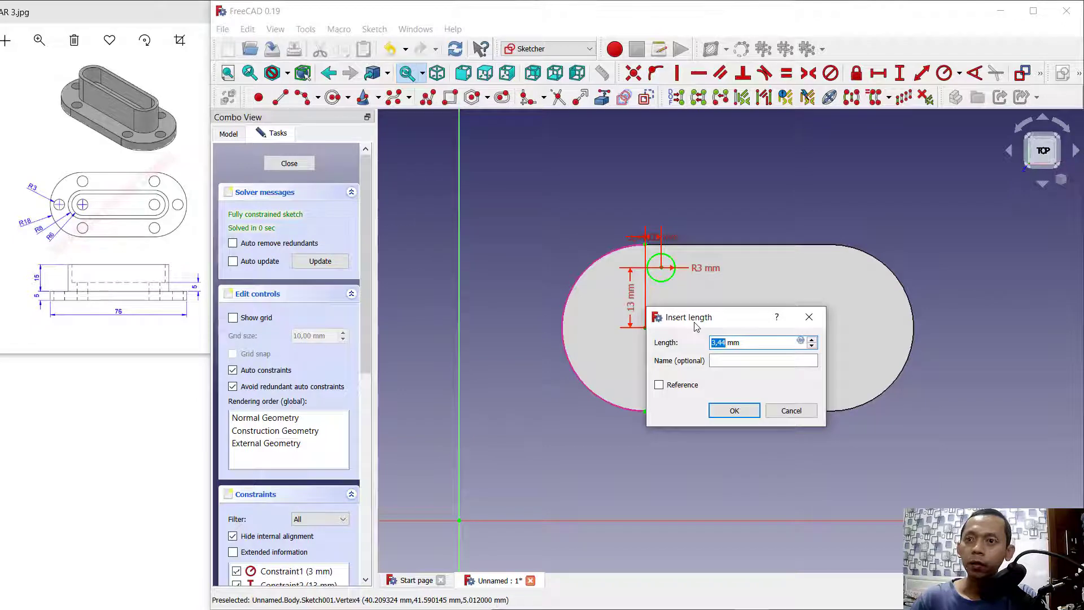
{"action": "key", "text": "Return"}
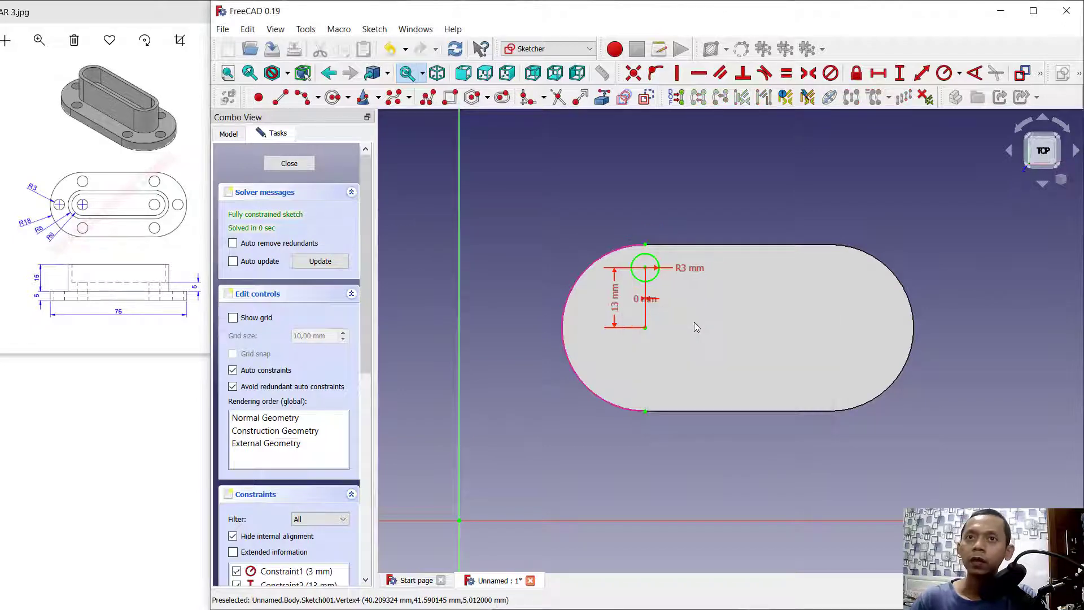
{"action": "left_click", "coordinate": [305, 164]}
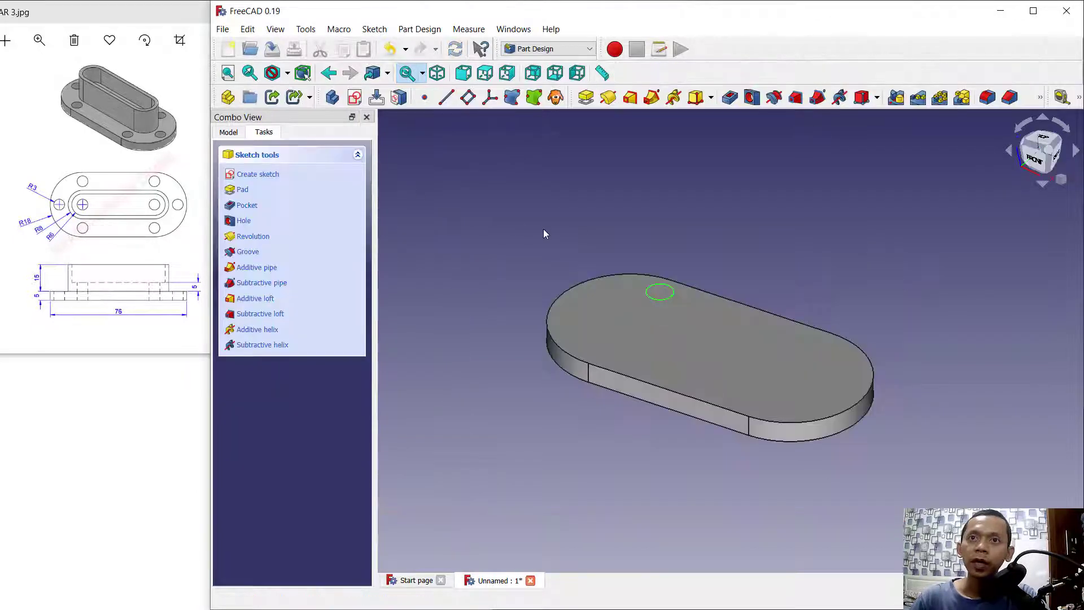
- Pocket the R3 circle sketch through the 5 mm plate
{"action": "left_click", "coordinate": [732, 100]}
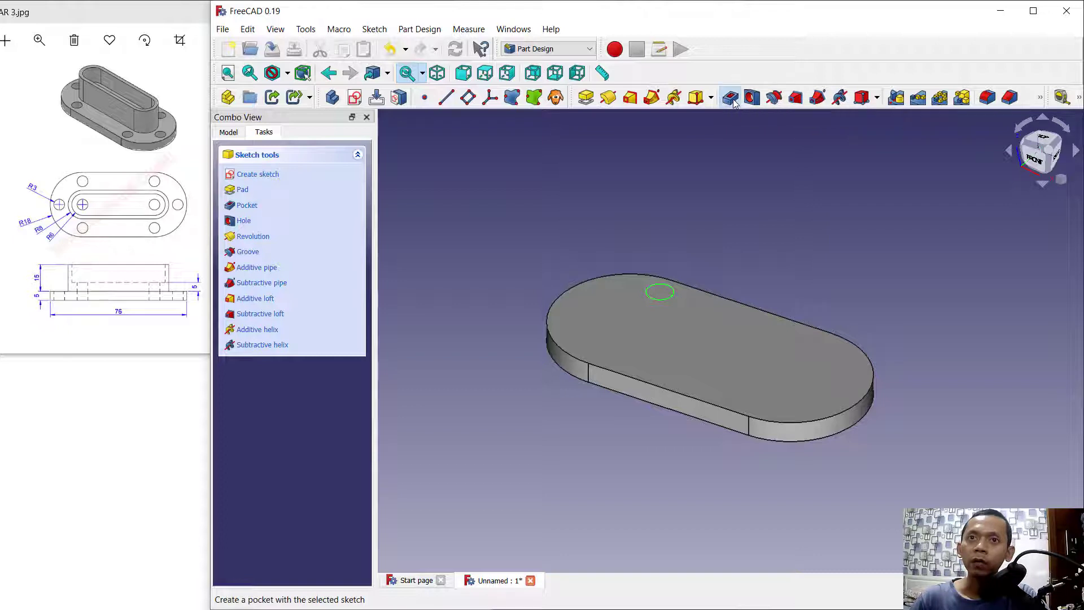
{"action": "left_click", "coordinate": [285, 169]}
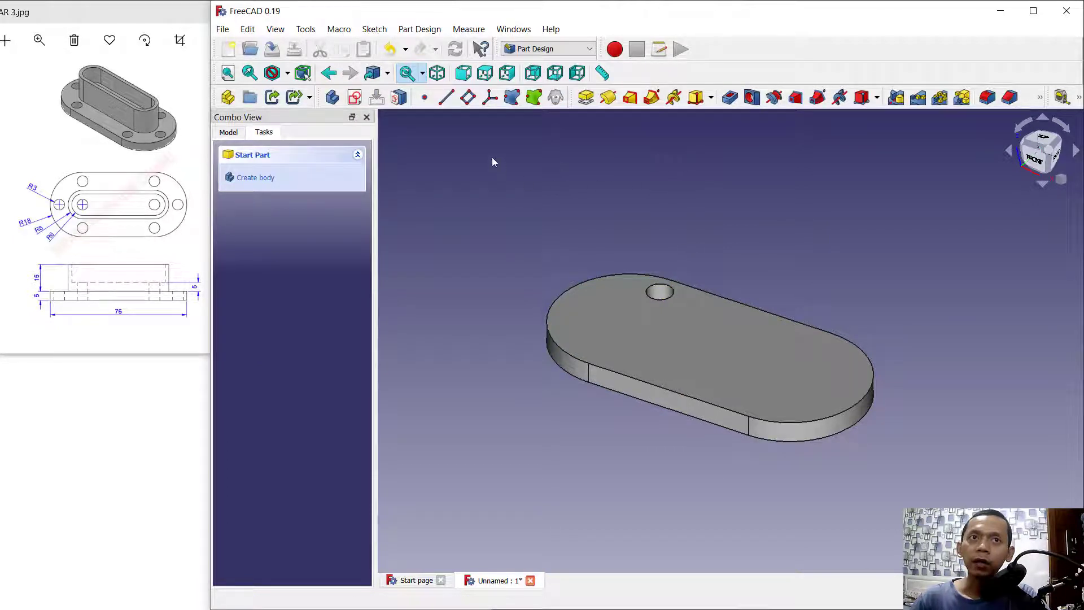
- Add a datum line on the plate's vertical edge with an 18 mm y-direction offset
{"action": "left_click", "coordinate": [446, 98]}
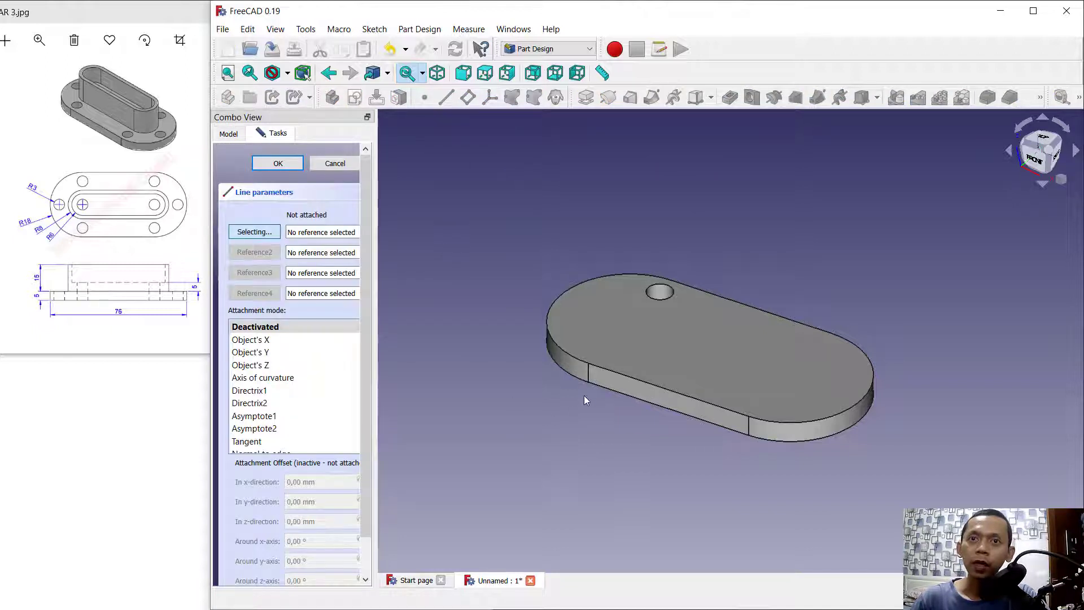
{"action": "left_click", "coordinate": [588, 374]}
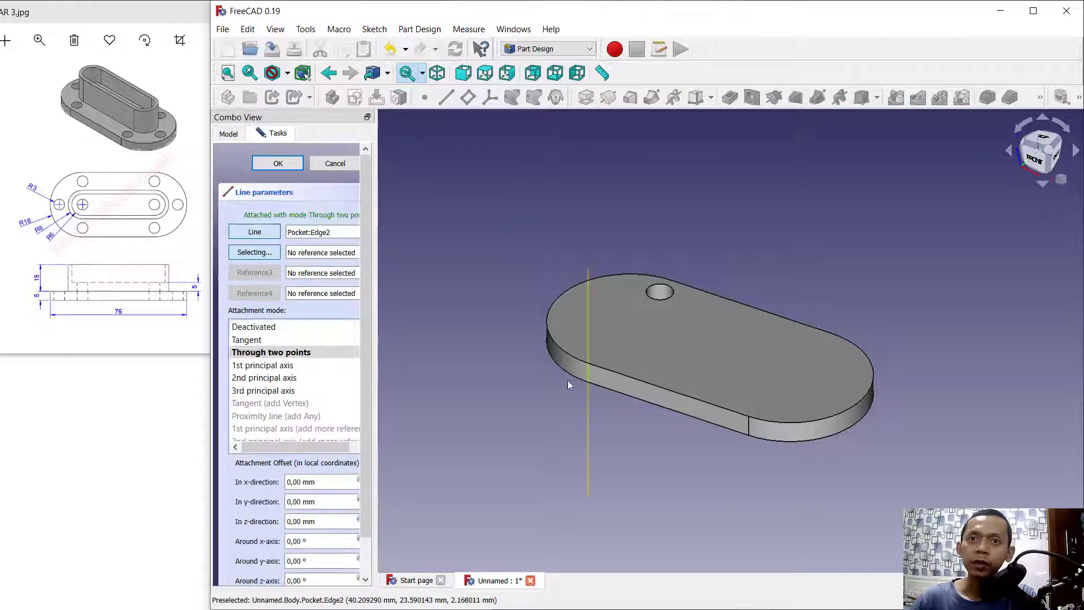
{"action": "double_click", "coordinate": [321, 499]}
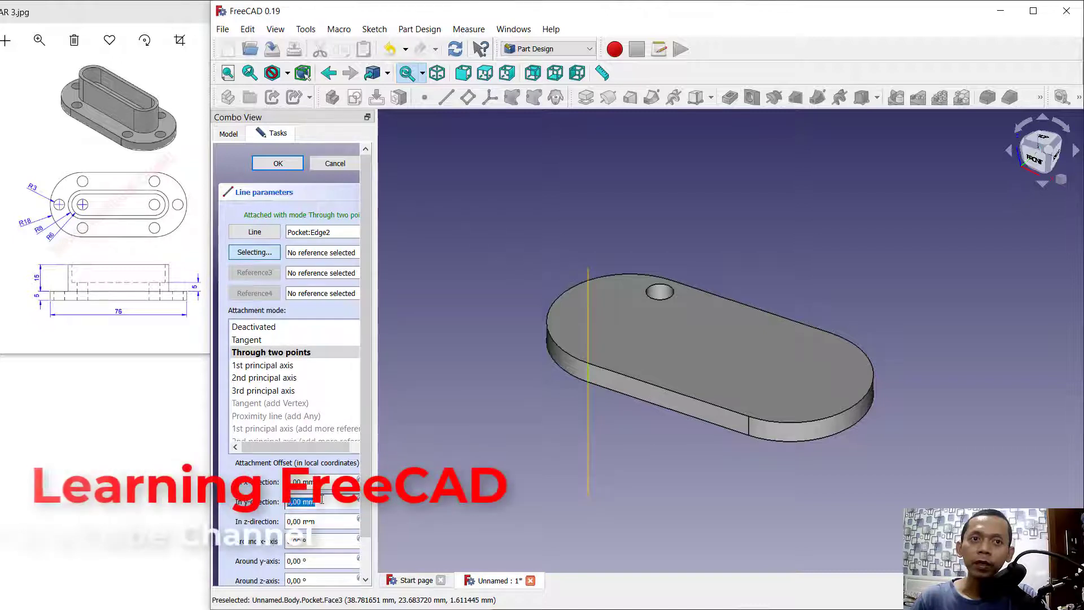
{"action": "type", "text": "18"}
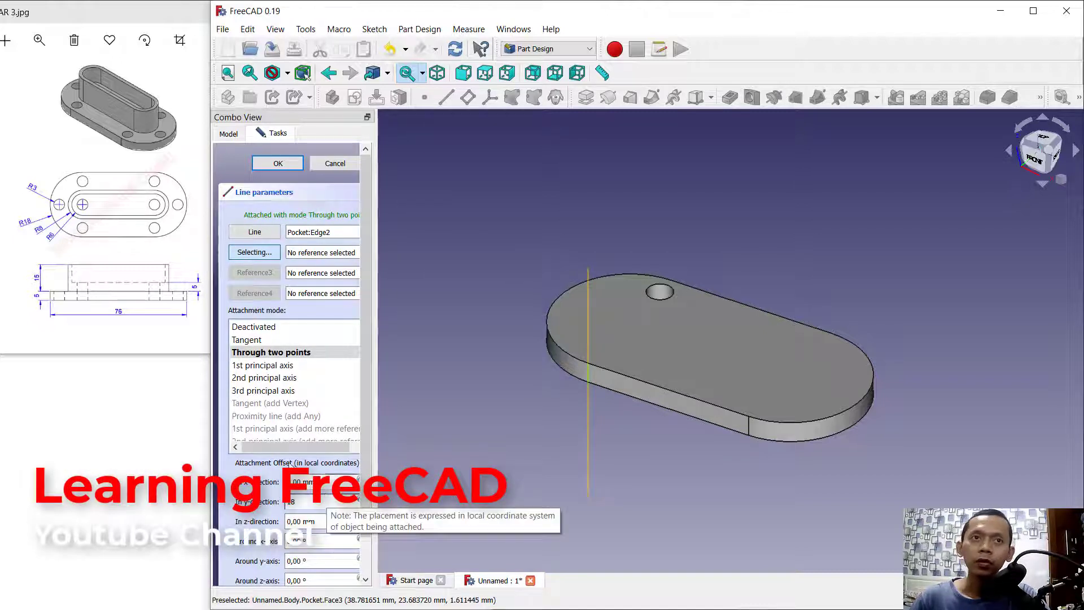
{"action": "left_click", "coordinate": [278, 164]}
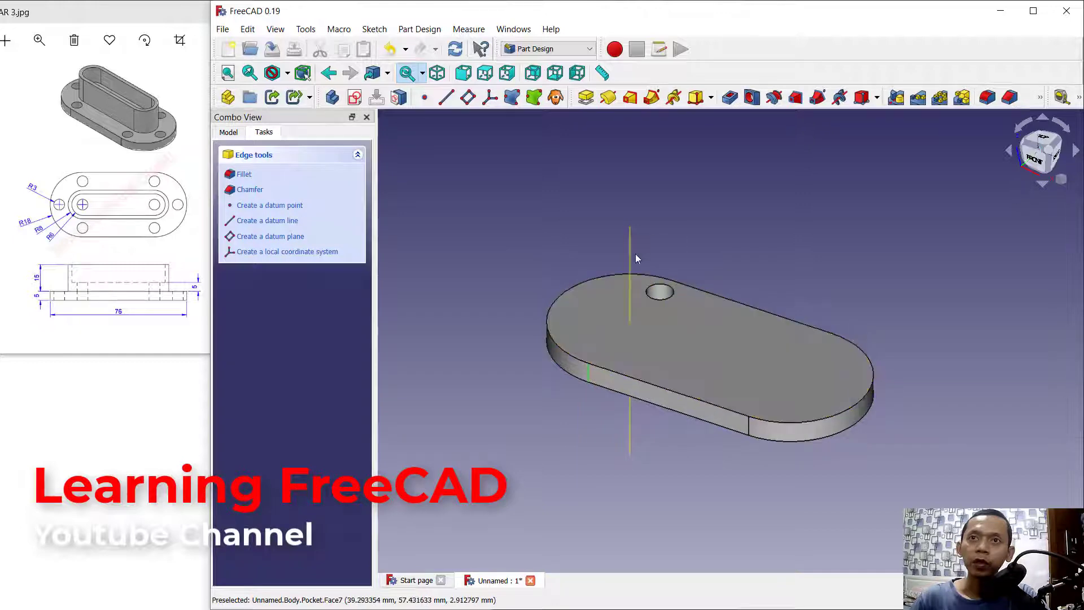
- Polar-pattern the hole pocket around the datum line with 3 occurrences over 180°
{"action": "left_click", "coordinate": [938, 98]}
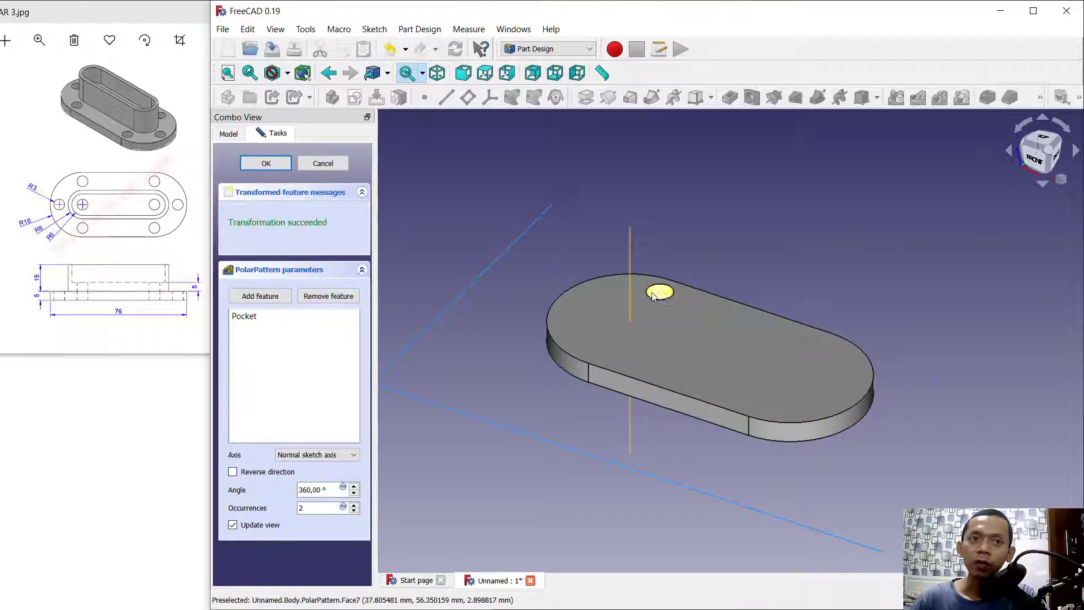
{"action": "left_click", "coordinate": [320, 455]}
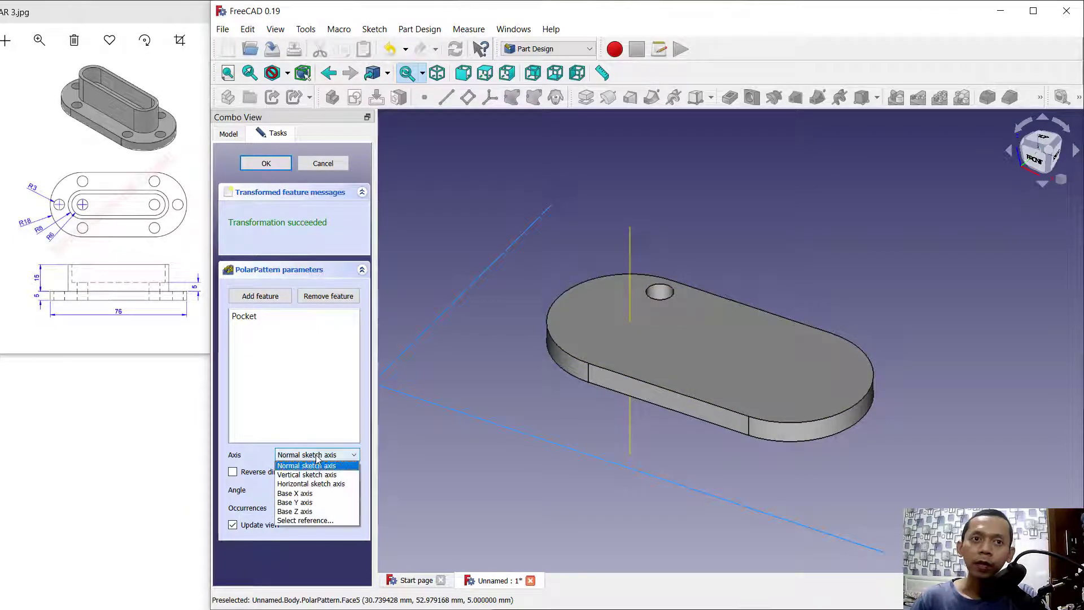
{"action": "left_click", "coordinate": [324, 521]}
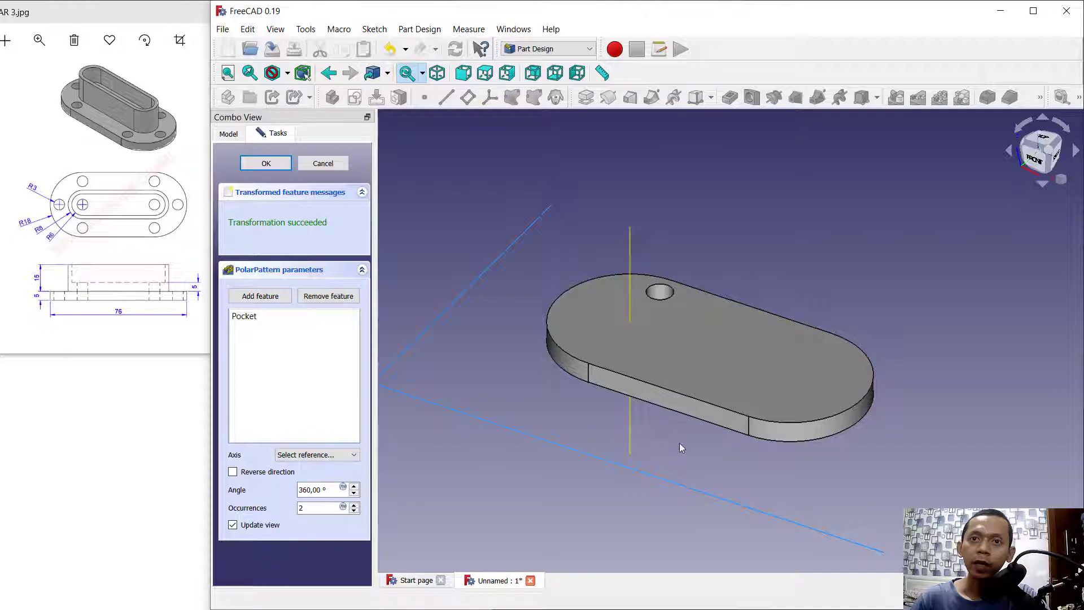
{"action": "left_click", "coordinate": [630, 418]}
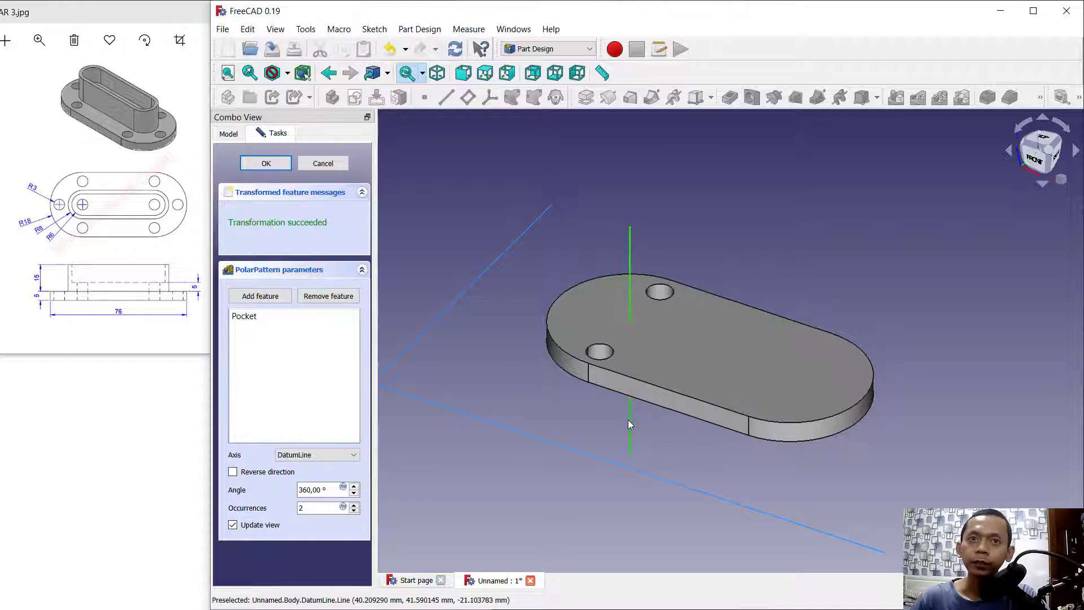
{"action": "left_click", "coordinate": [354, 505]}
{"action": "left_click_drag", "start_coordinate": [328, 490], "coordinate": [281, 489]}
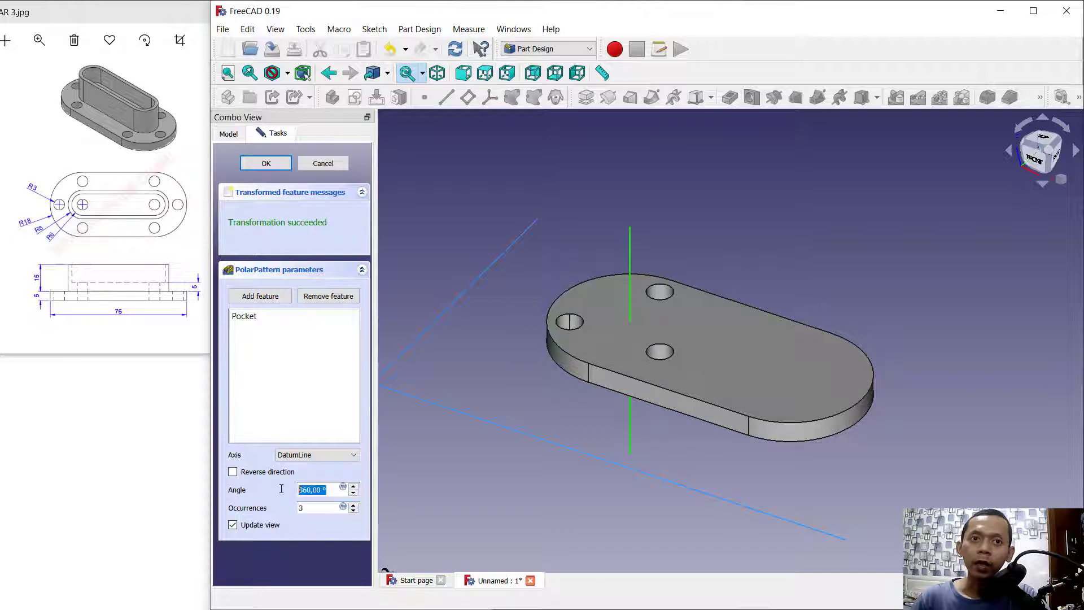
{"action": "type", "text": "180"}
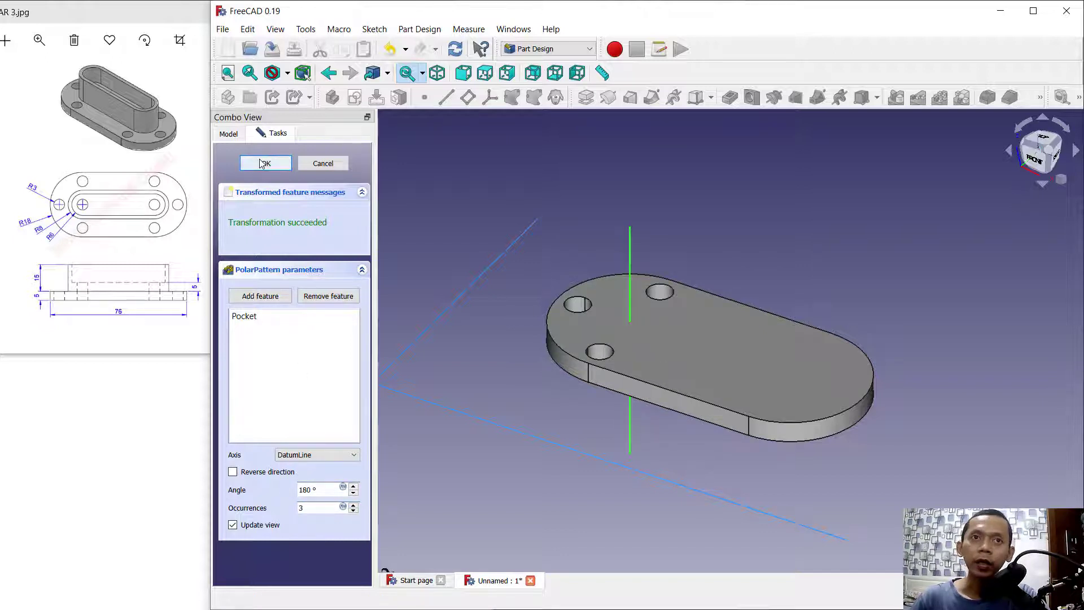
{"action": "left_click", "coordinate": [266, 163]}
- Sketch on the top face, reference the right end arc, and draw an R3 circle inside it
{"action": "left_click", "coordinate": [771, 356]}
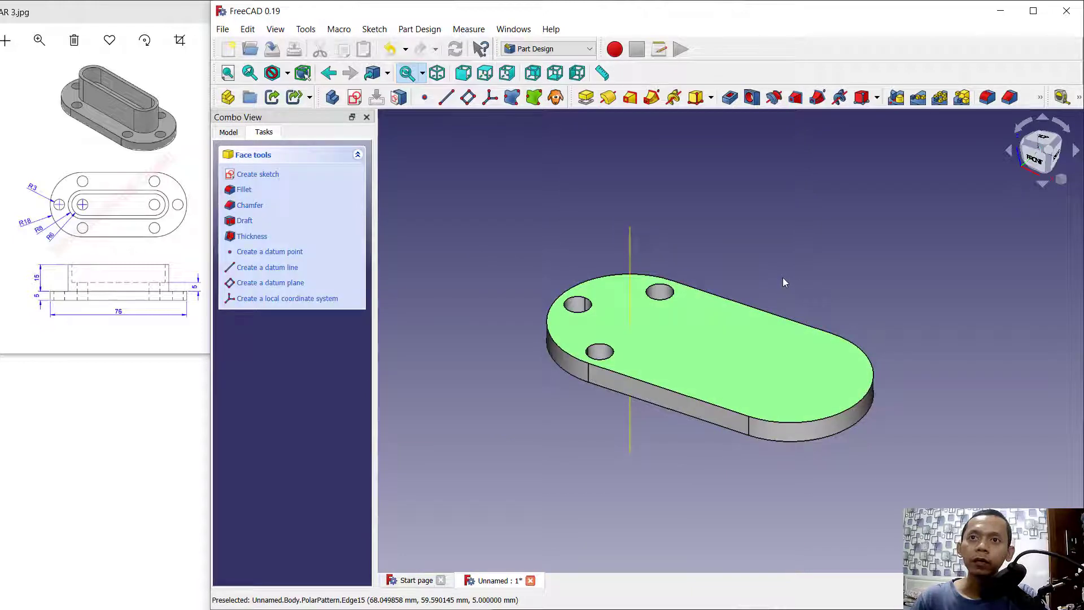
{"action": "left_click", "coordinate": [266, 175]}
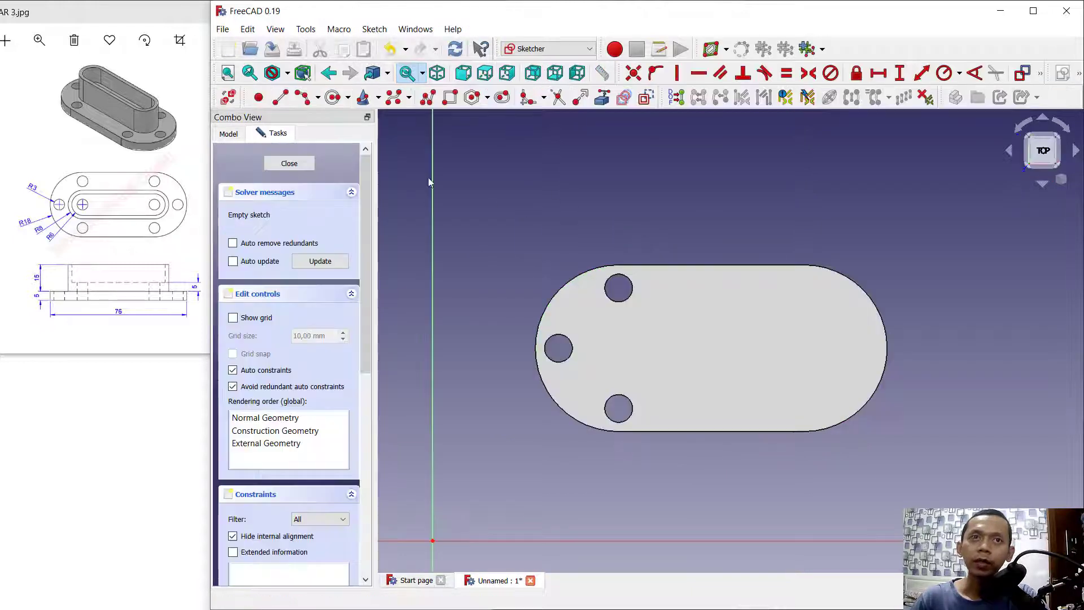
{"action": "left_click", "coordinate": [602, 97]}
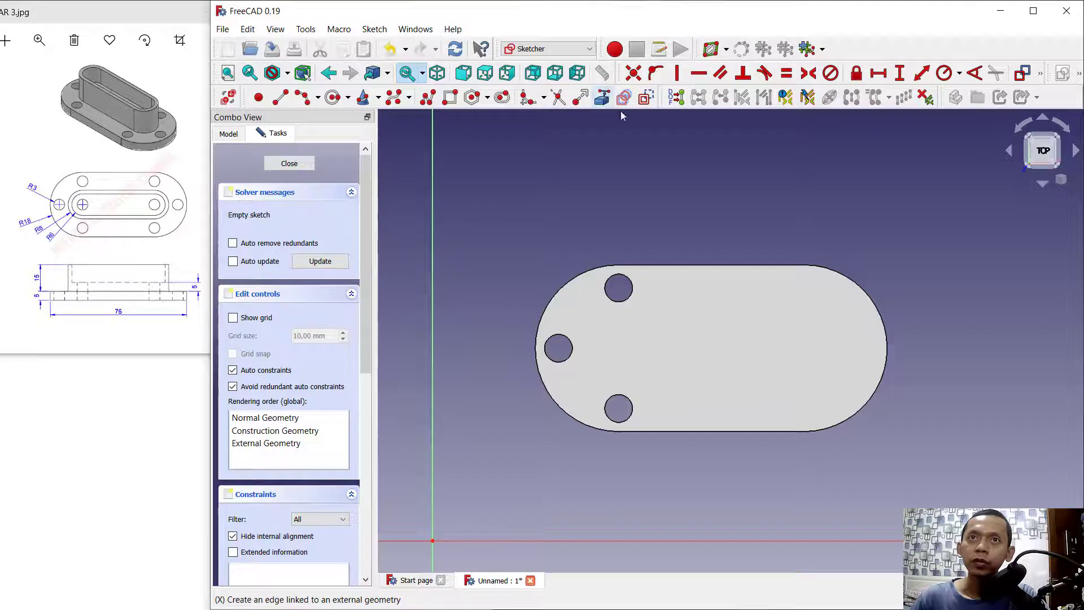
{"action": "left_click", "coordinate": [872, 297]}
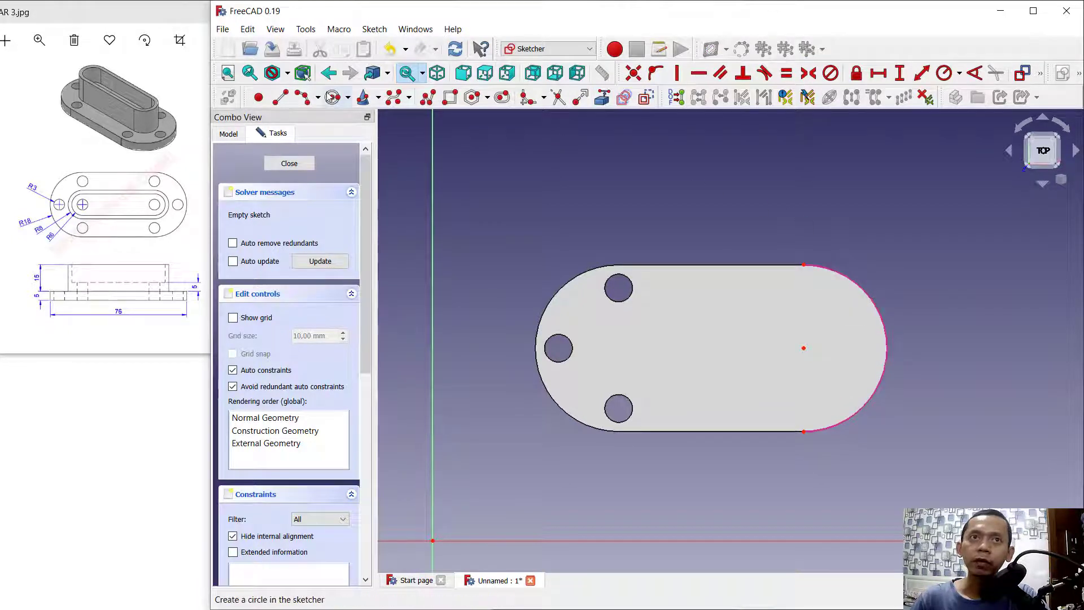
{"action": "left_click", "coordinate": [783, 296]}
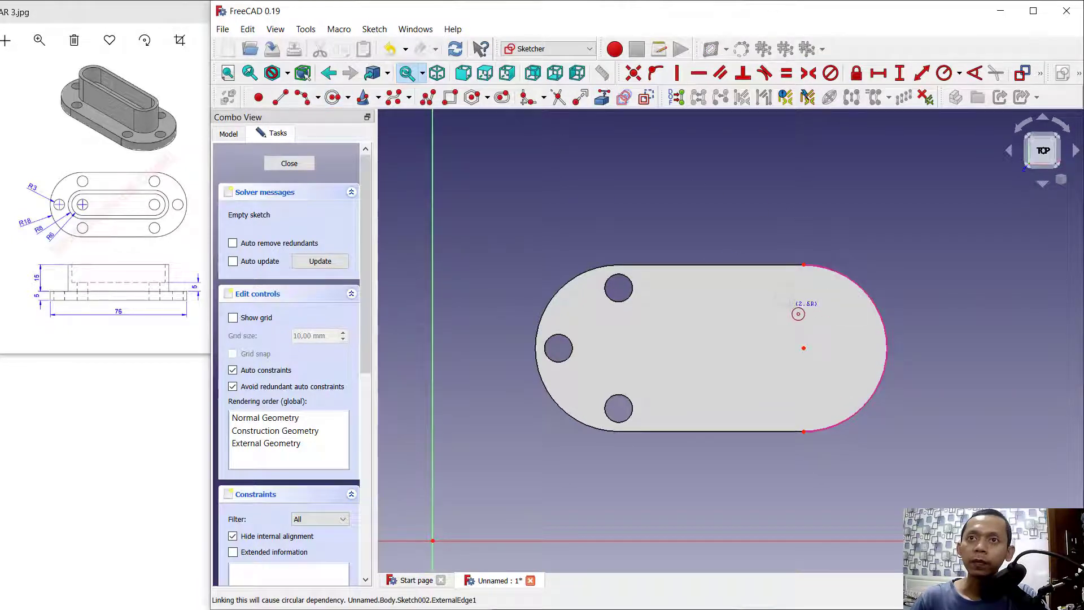
{"action": "left_click", "coordinate": [796, 302]}
{"action": "left_click", "coordinate": [943, 75]}
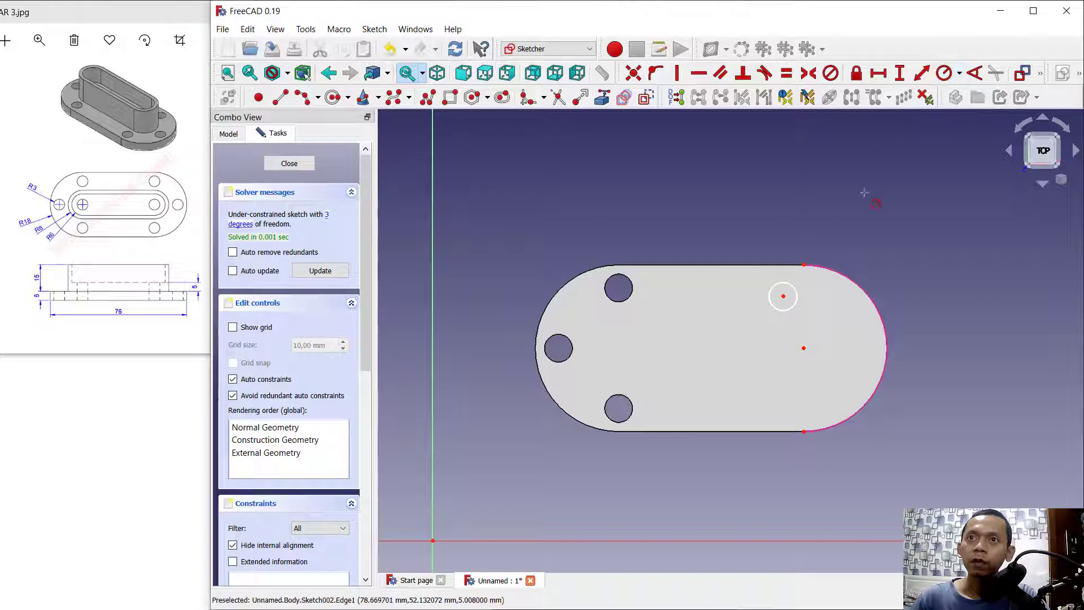
{"action": "left_click", "coordinate": [797, 296]}
{"action": "type", "text": "3"}
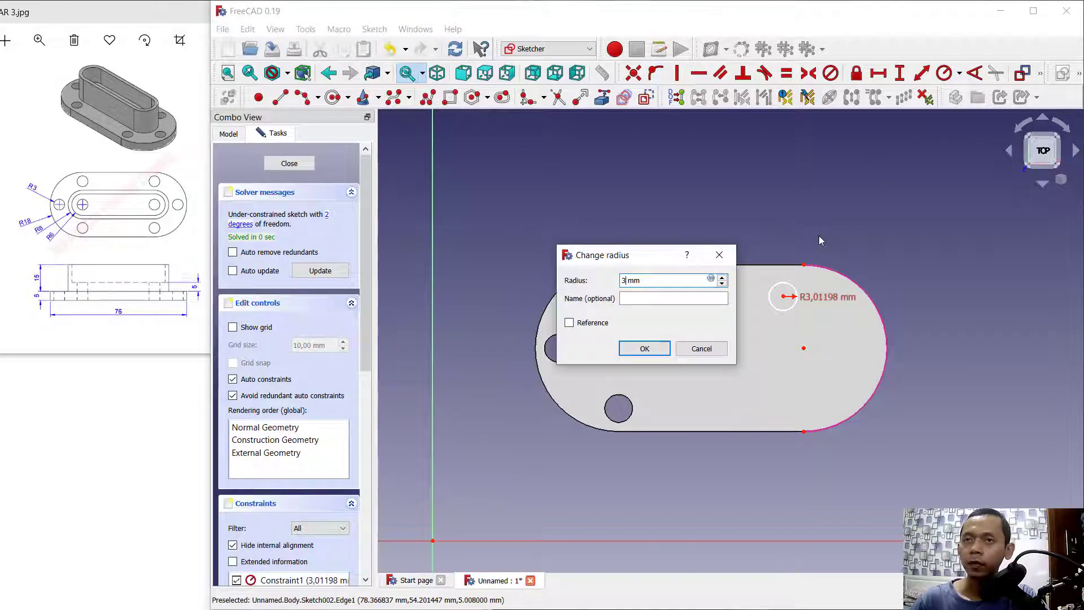
{"action": "key", "text": "Return"}
- Fix the circle 13 mm above and 0 mm across from the right arc centre, then close the sketch
{"action": "left_click", "coordinate": [901, 78]}
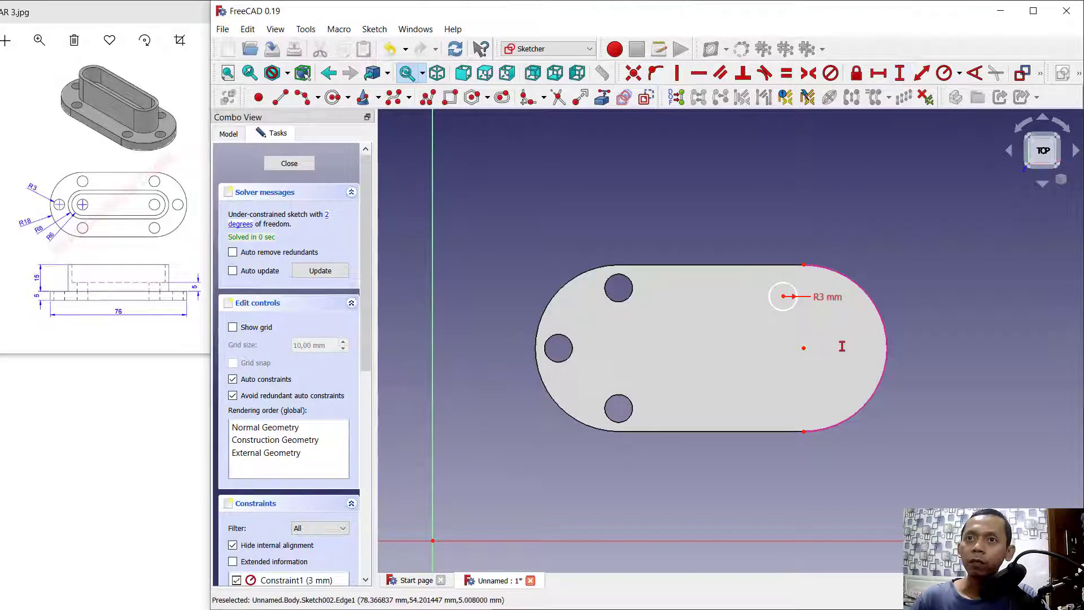
{"action": "left_click", "coordinate": [803, 349]}
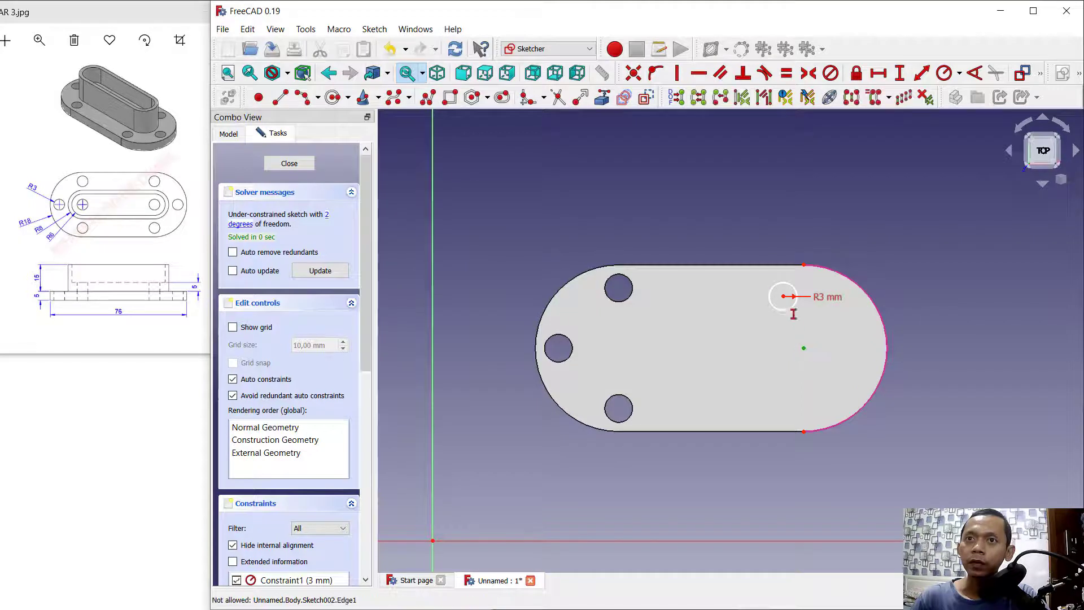
{"action": "left_click", "coordinate": [783, 296]}
{"action": "type", "text": "13"}
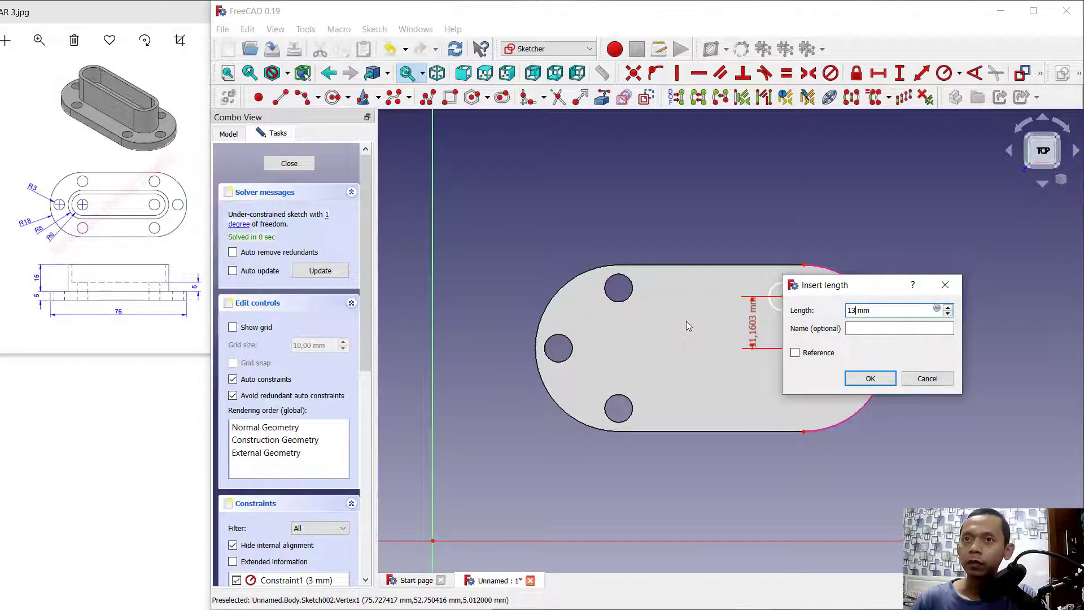
{"action": "key", "text": "Return"}
{"action": "left_click", "coordinate": [879, 73]}
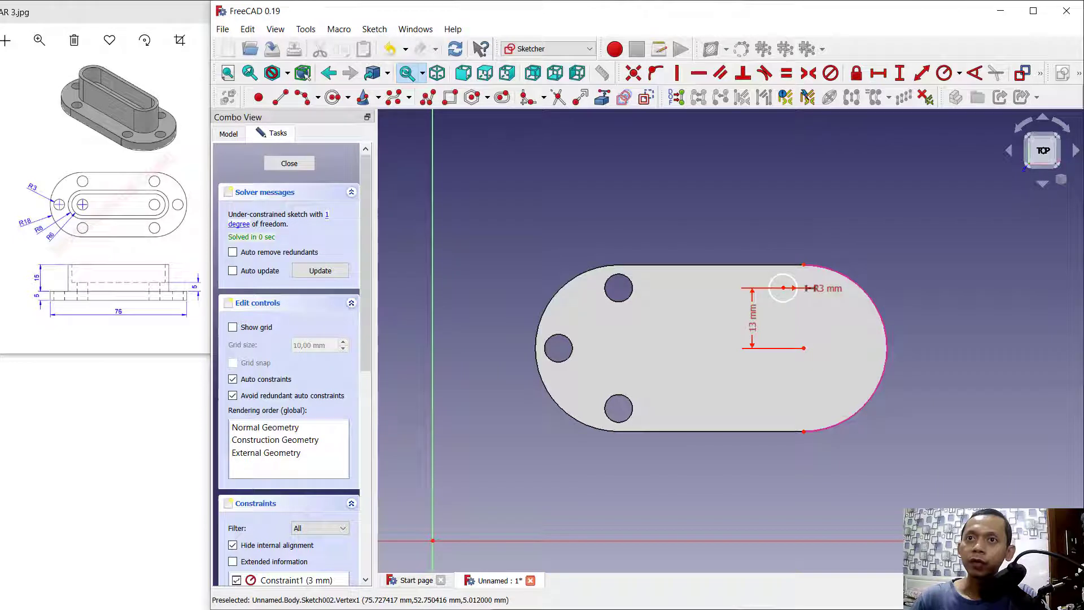
{"action": "left_click", "coordinate": [783, 288]}
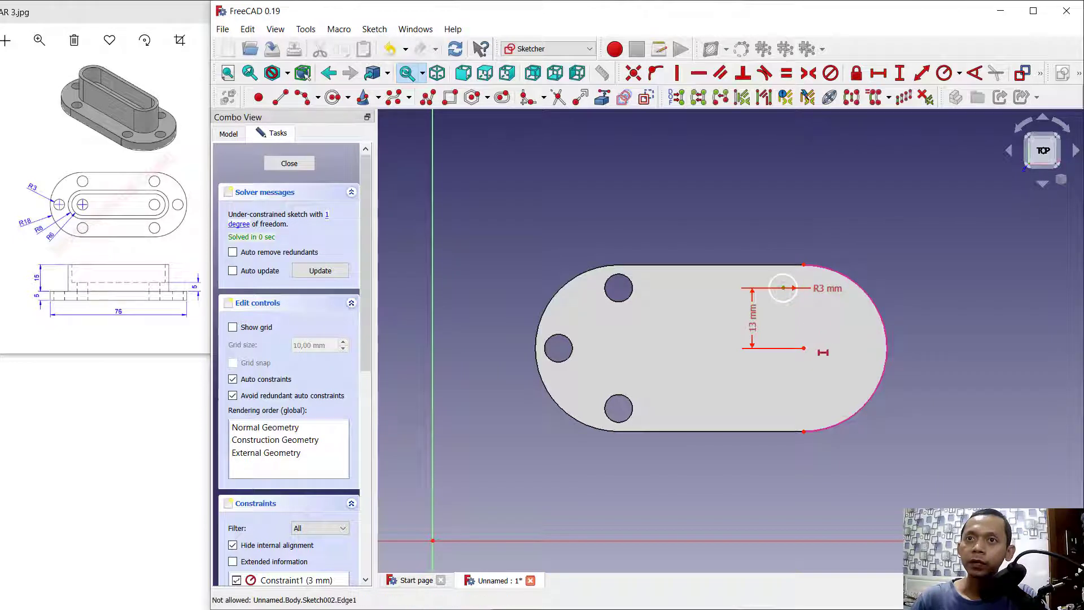
{"action": "left_click", "coordinate": [803, 348]}
{"action": "type", "text": "0"}
{"action": "key", "text": "Return"}
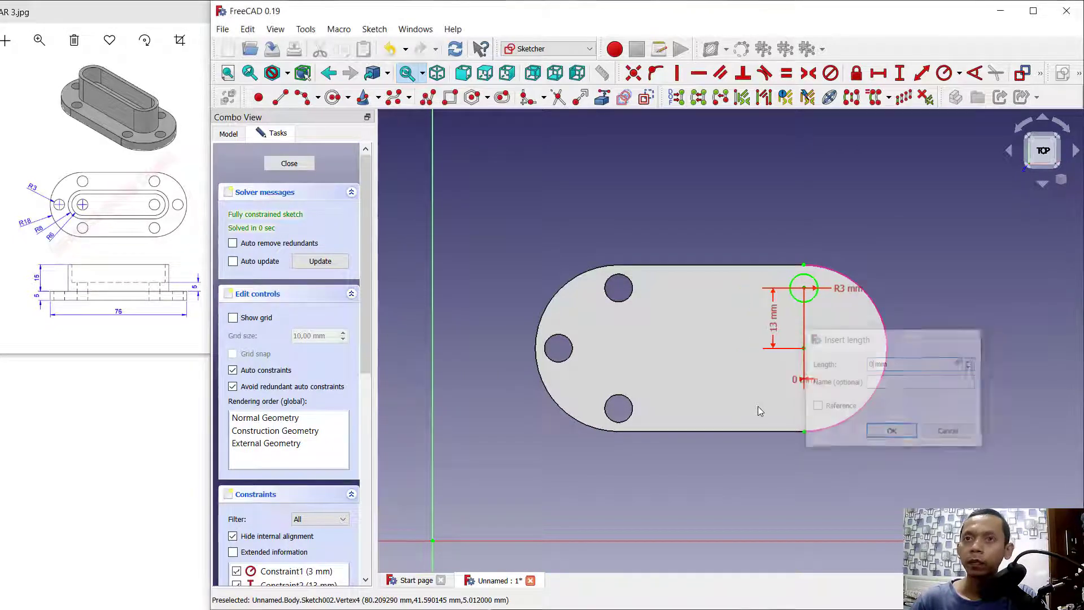
{"action": "left_click", "coordinate": [288, 164]}
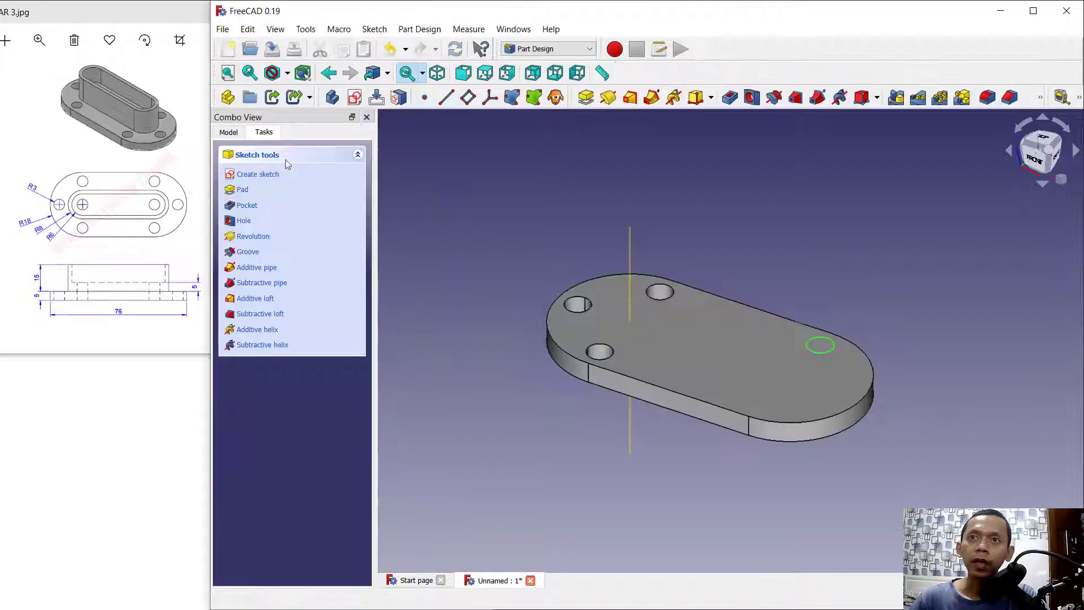
- Pocket the small circle through the plate and add a datum line on the vertical side edge, offset 10 in y
{"action": "left_click", "coordinate": [731, 99]}
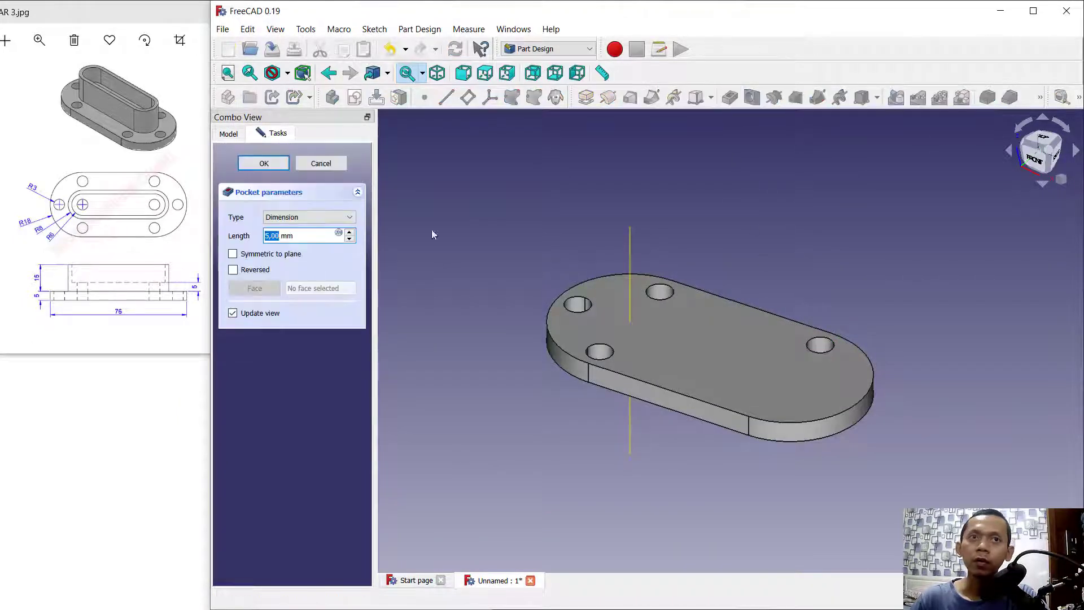
{"action": "left_click", "coordinate": [282, 167]}
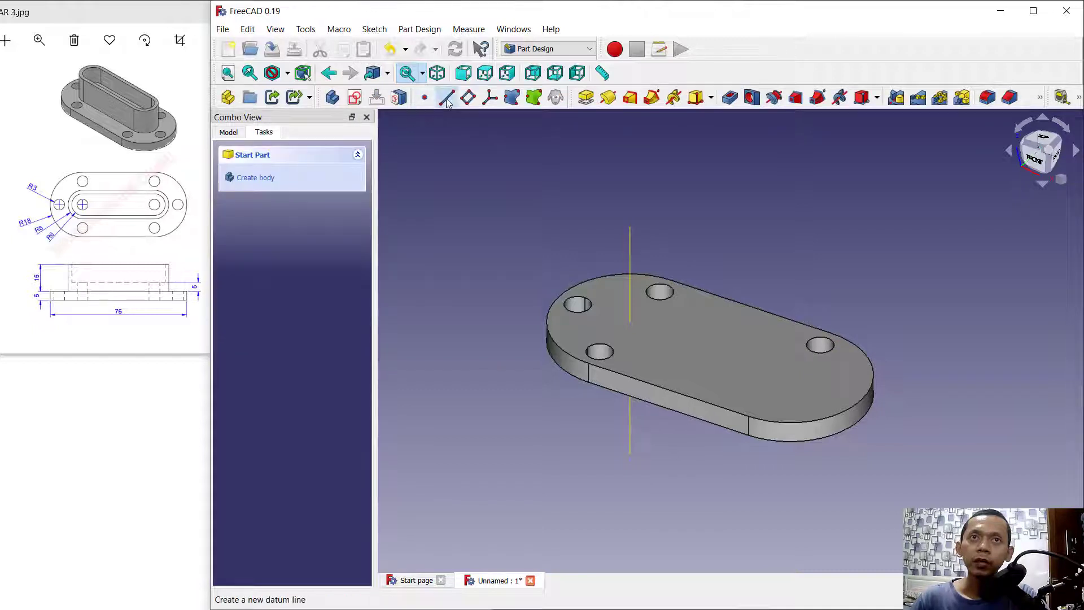
{"action": "left_click", "coordinate": [446, 97]}
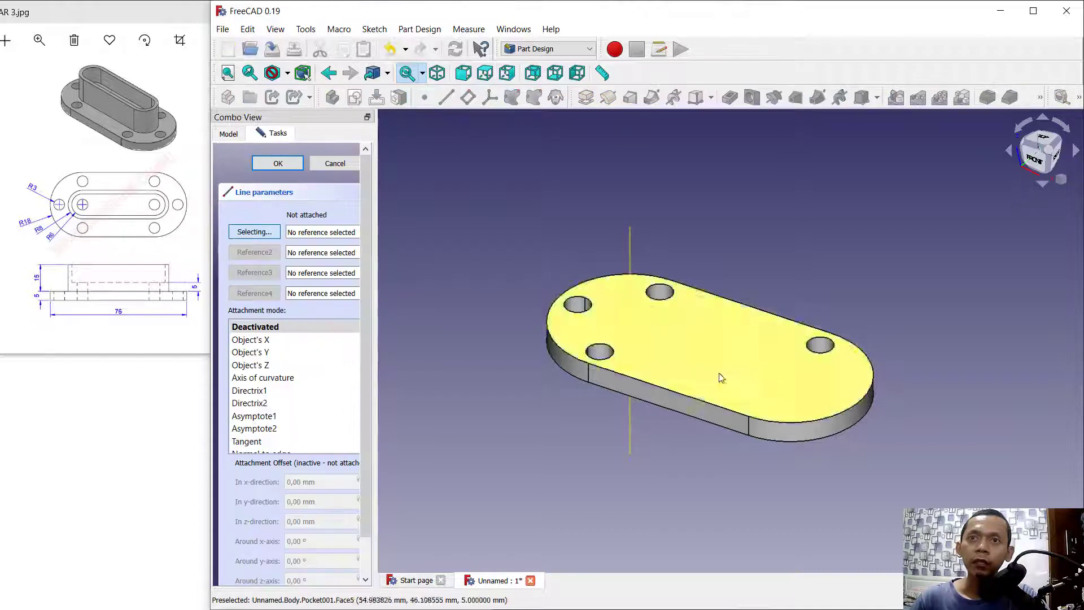
{"action": "left_click", "coordinate": [749, 425]}
{"action": "left_click", "coordinate": [325, 502]}
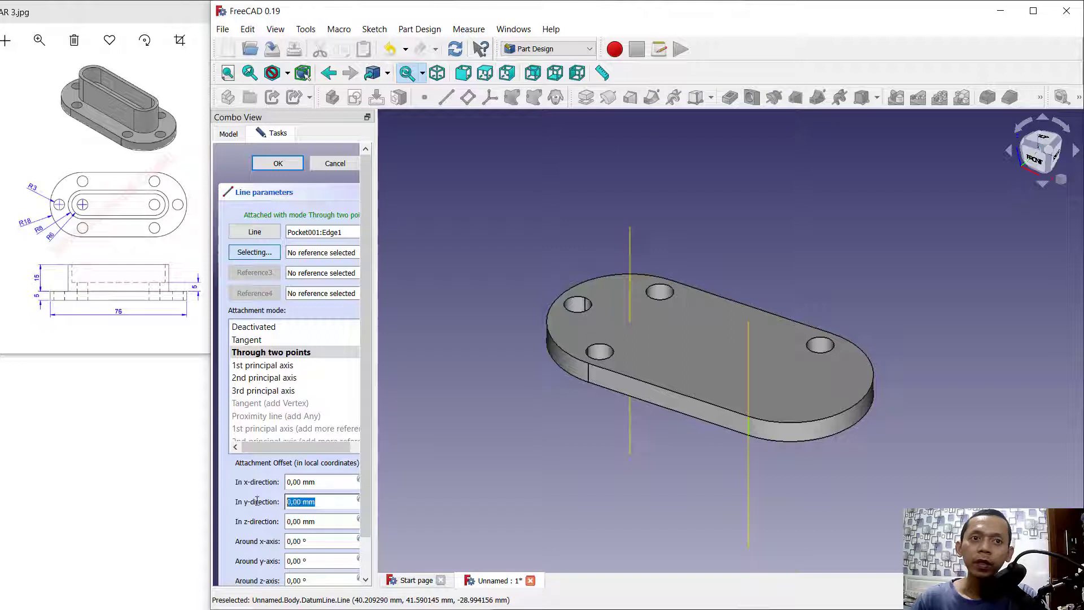
{"action": "type", "text": "10"}
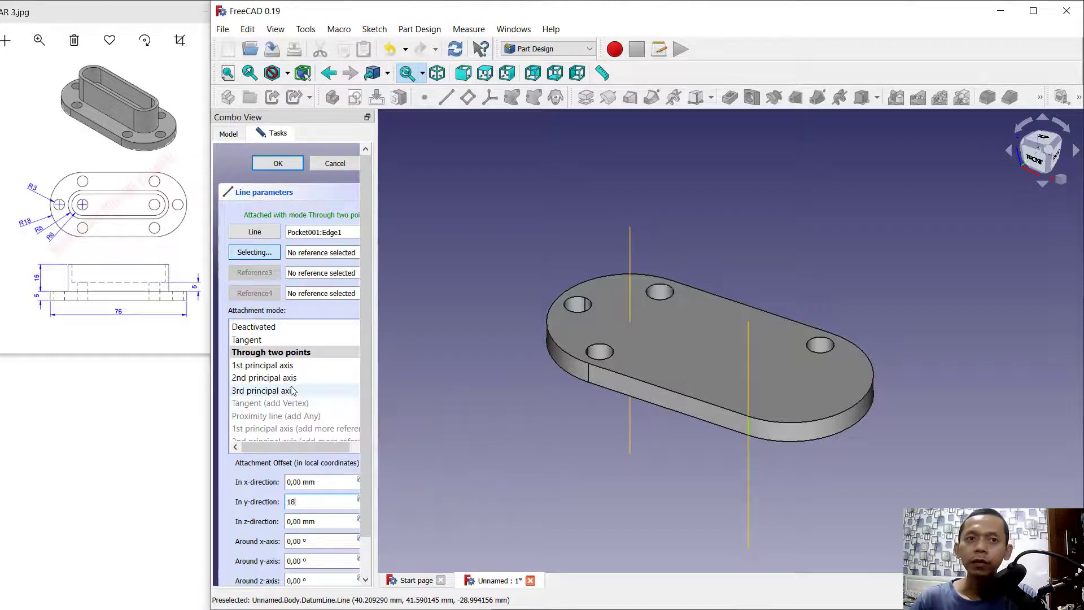
{"action": "key", "text": "Return"}
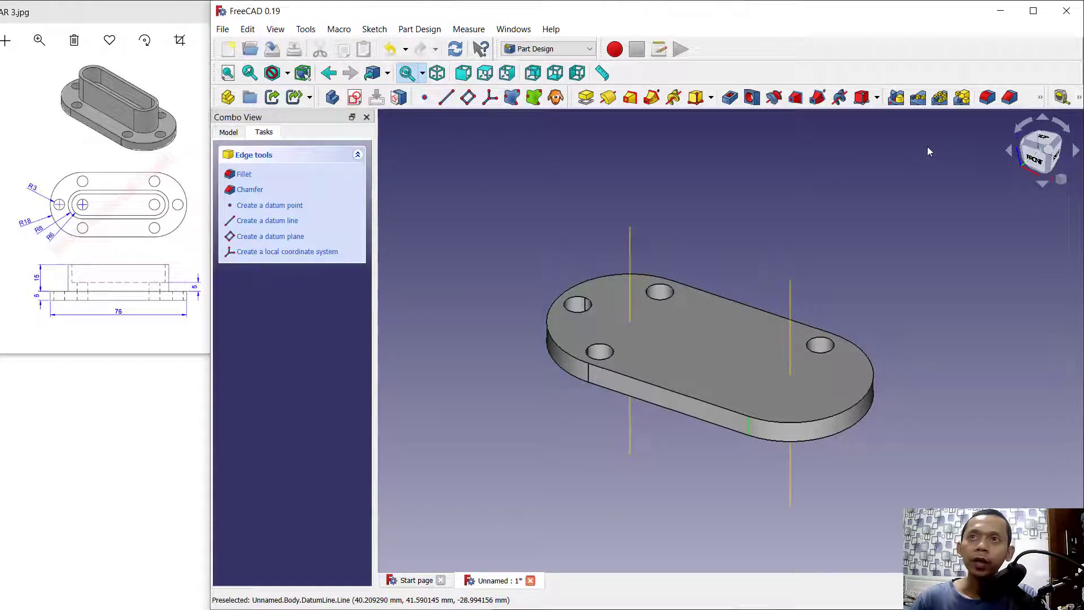
- Polar-pattern the hole around the datum line: 180°, 3 occurrences, reversed direction
{"action": "left_click", "coordinate": [948, 100]}
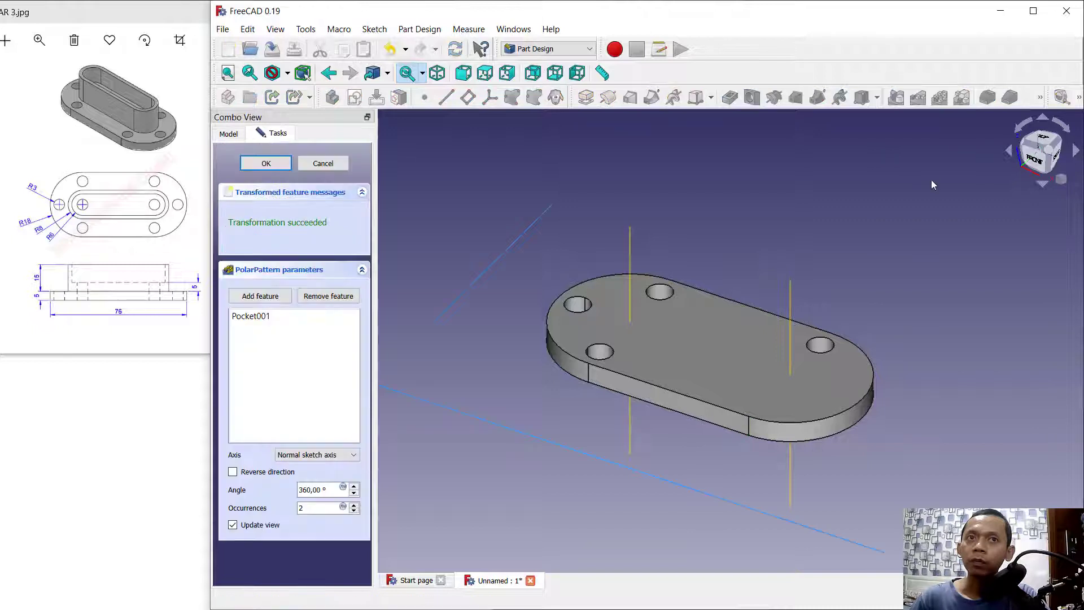
{"action": "left_click", "coordinate": [321, 456]}
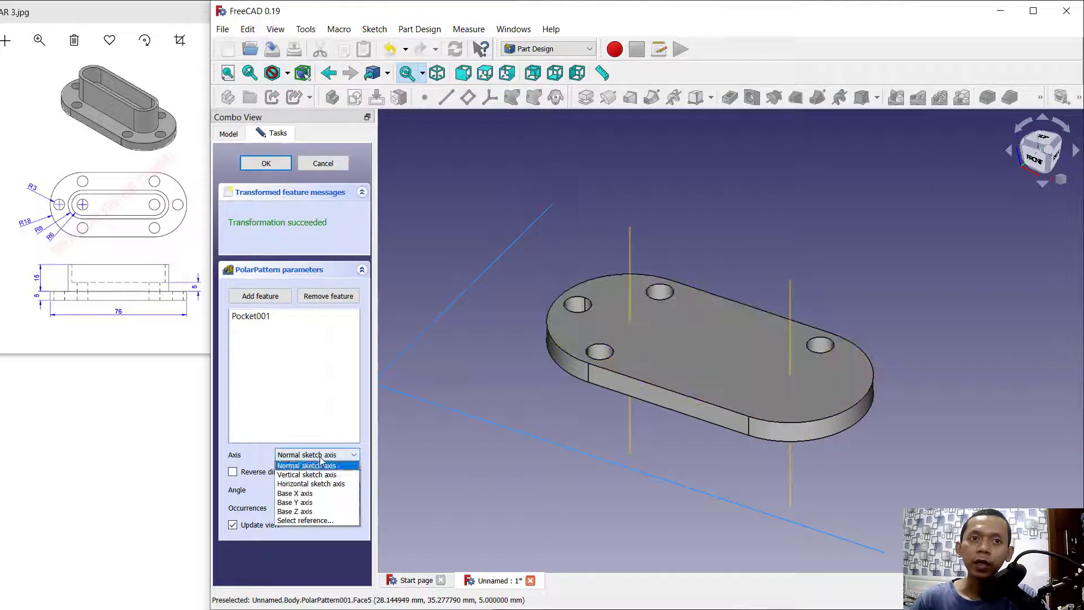
{"action": "left_click", "coordinate": [305, 520]}
{"action": "left_click", "coordinate": [792, 280]}
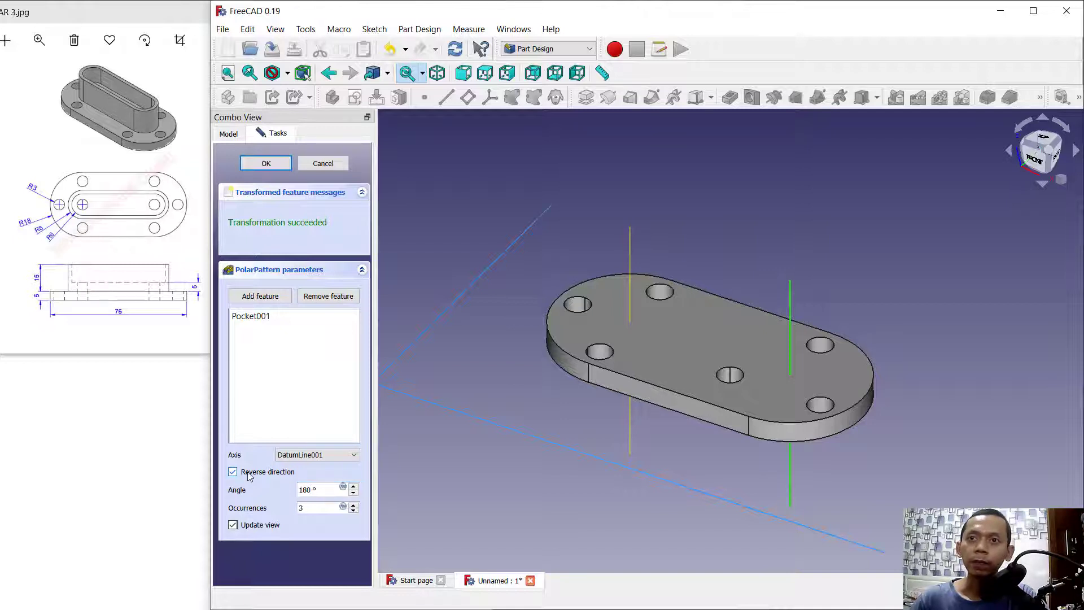
{"action": "left_click", "coordinate": [268, 165]}
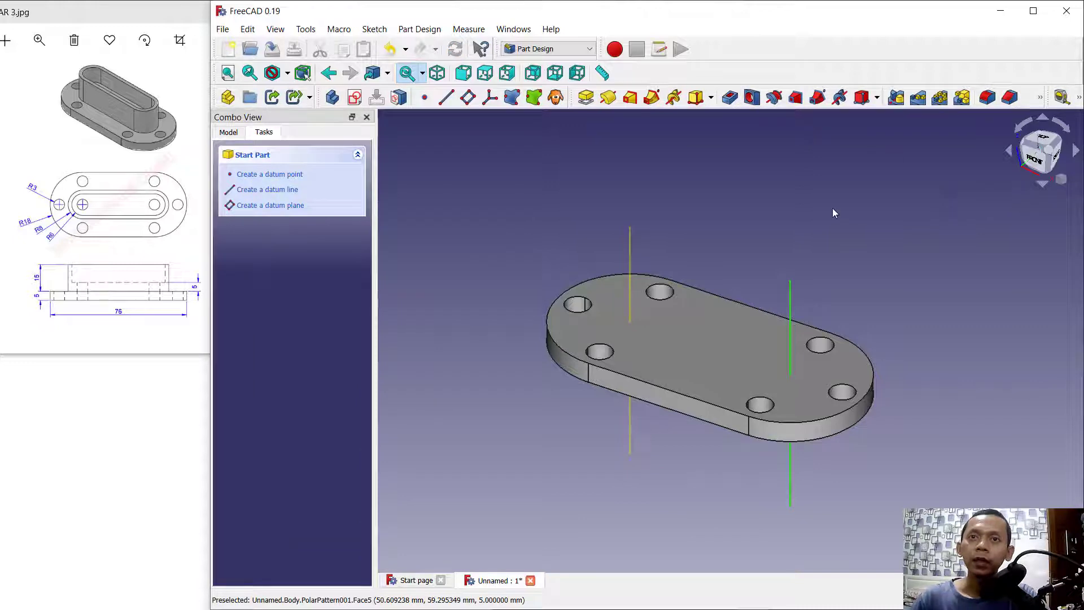
- Sketch on the plate's top face, referencing the end arc, with circles at both arc centres
{"action": "left_click", "coordinate": [713, 342]}
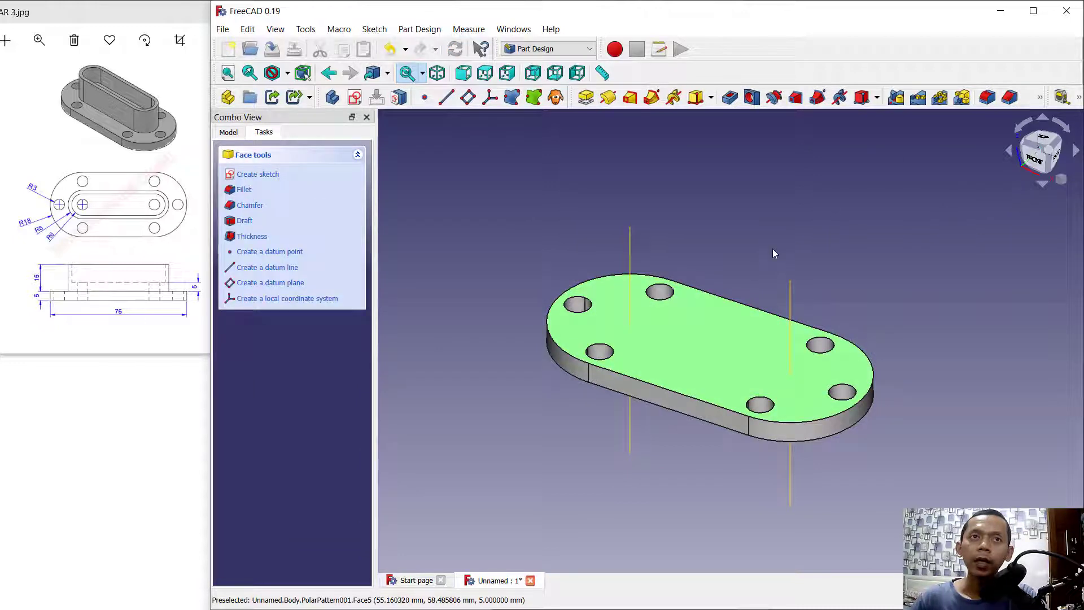
{"action": "left_click", "coordinate": [267, 174]}
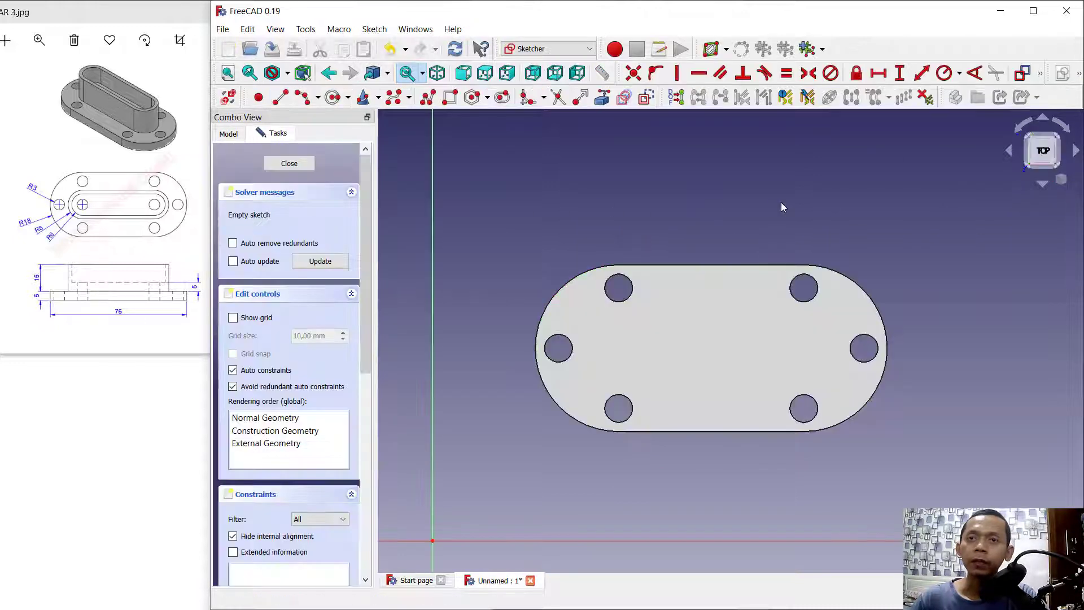
{"action": "left_click", "coordinate": [602, 97]}
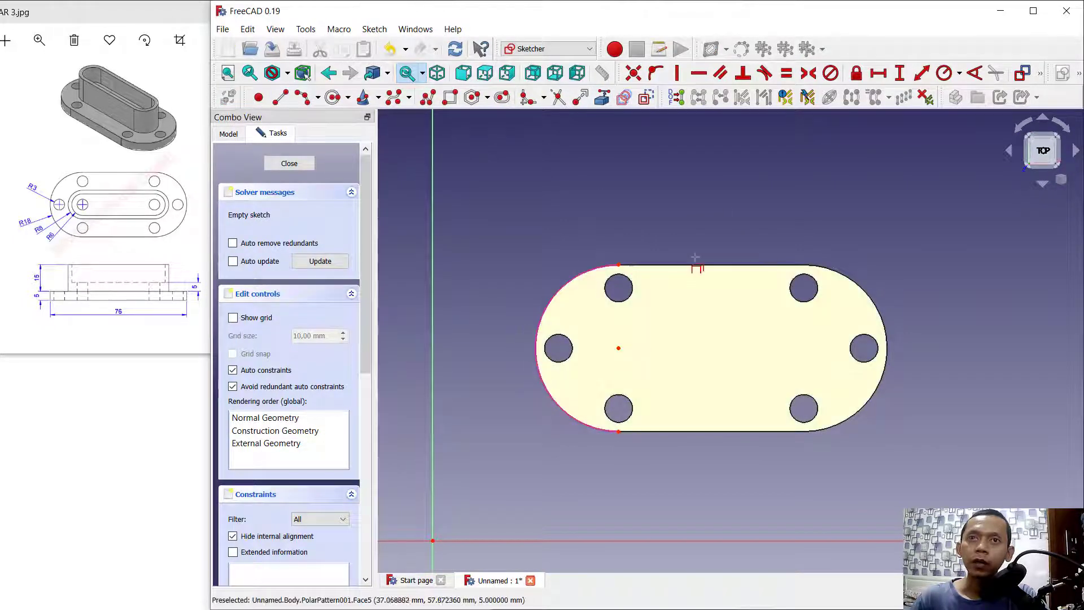
{"action": "left_click", "coordinate": [852, 284]}
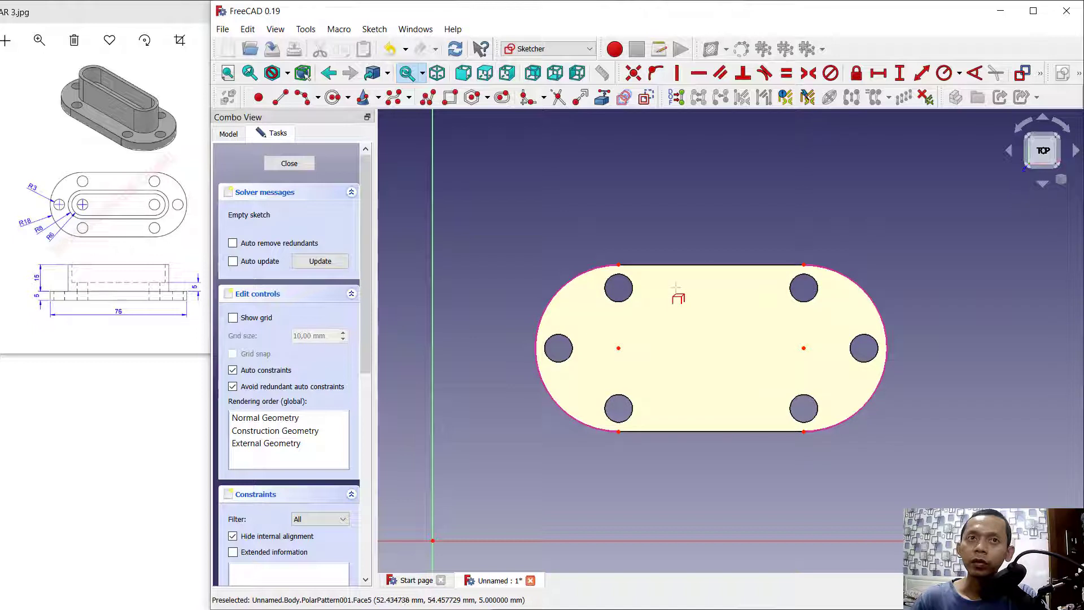
{"action": "left_click", "coordinate": [334, 97]}
{"action": "left_click", "coordinate": [618, 347]}
{"action": "left_click", "coordinate": [651, 333]}
{"action": "left_click", "coordinate": [804, 348]}
{"action": "left_click", "coordinate": [841, 320]}
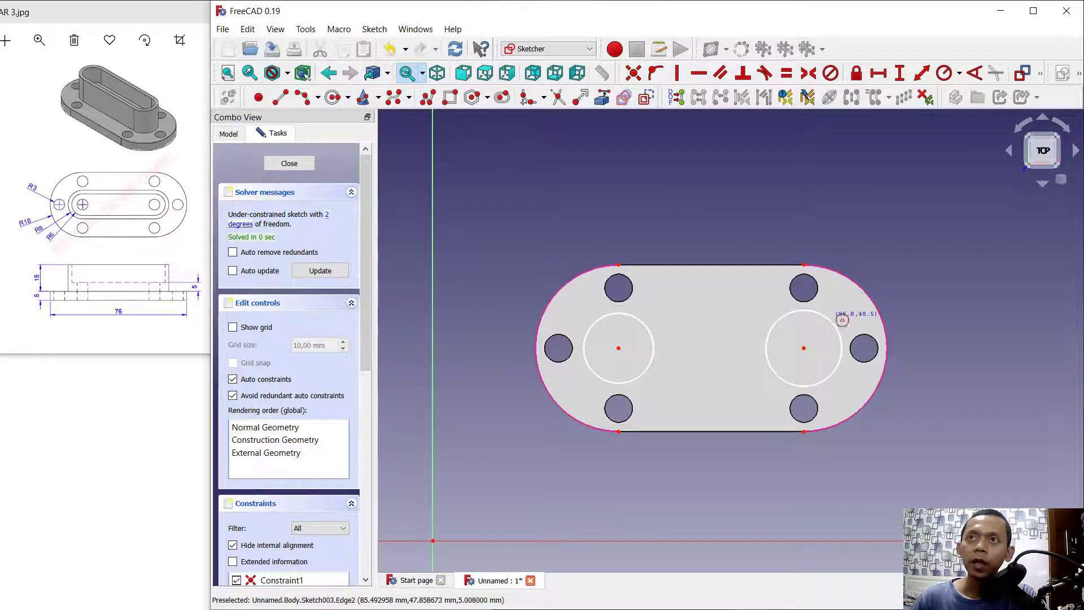
- Constrain both circles to 8 mm radius and begin the top connecting line
{"action": "left_click", "coordinate": [945, 76]}
{"action": "left_click", "coordinate": [830, 322]}
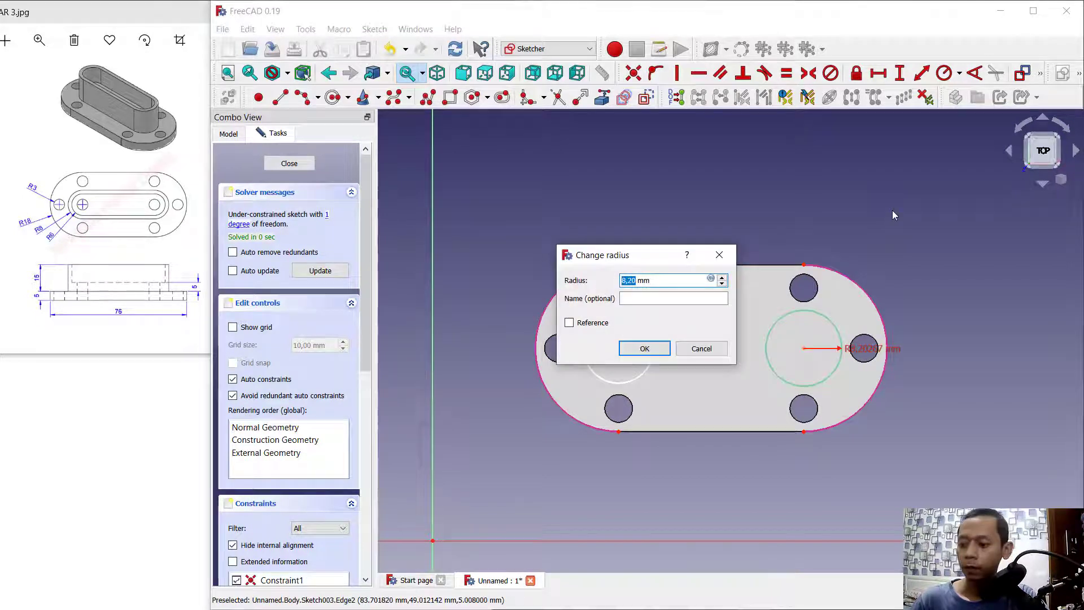
{"action": "type", "text": "8"}
{"action": "key", "text": "Return"}
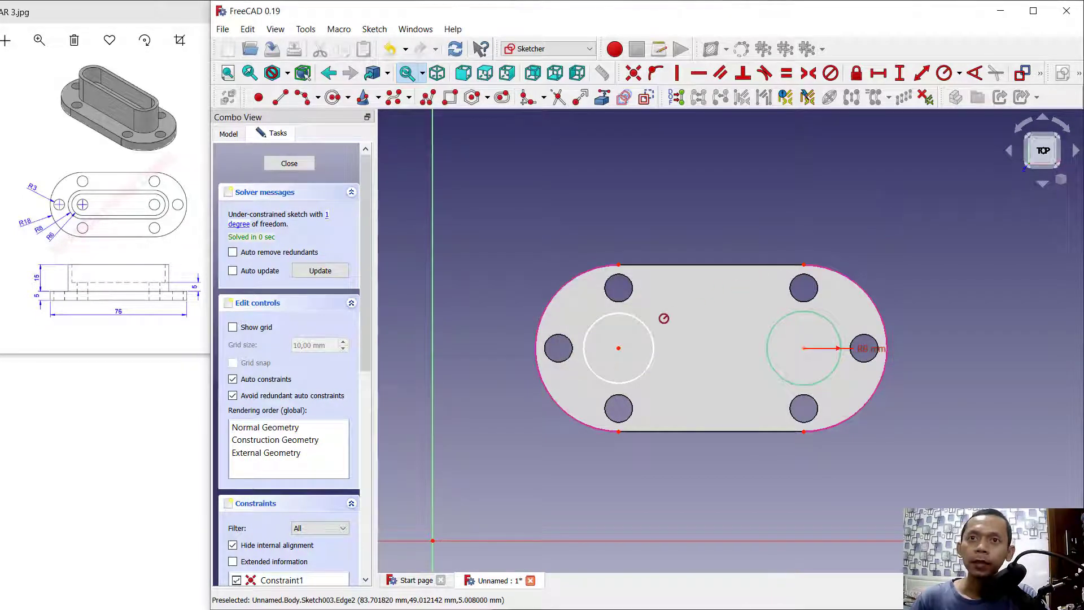
{"action": "left_click", "coordinate": [647, 327]}
{"action": "type", "text": "8"}
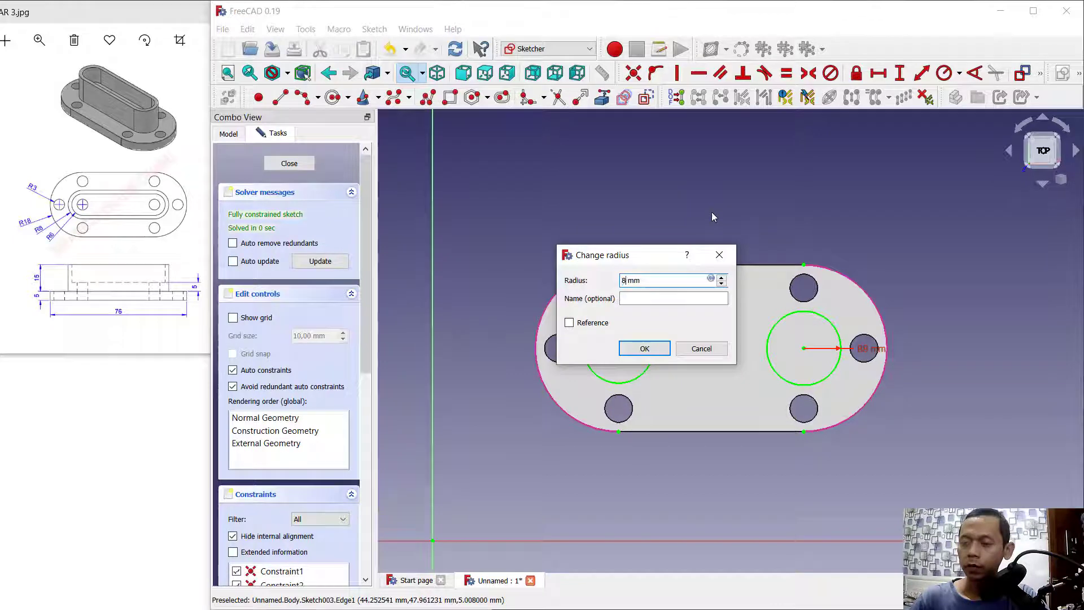
{"action": "key", "text": "Return"}
{"action": "left_click", "coordinate": [303, 97]}
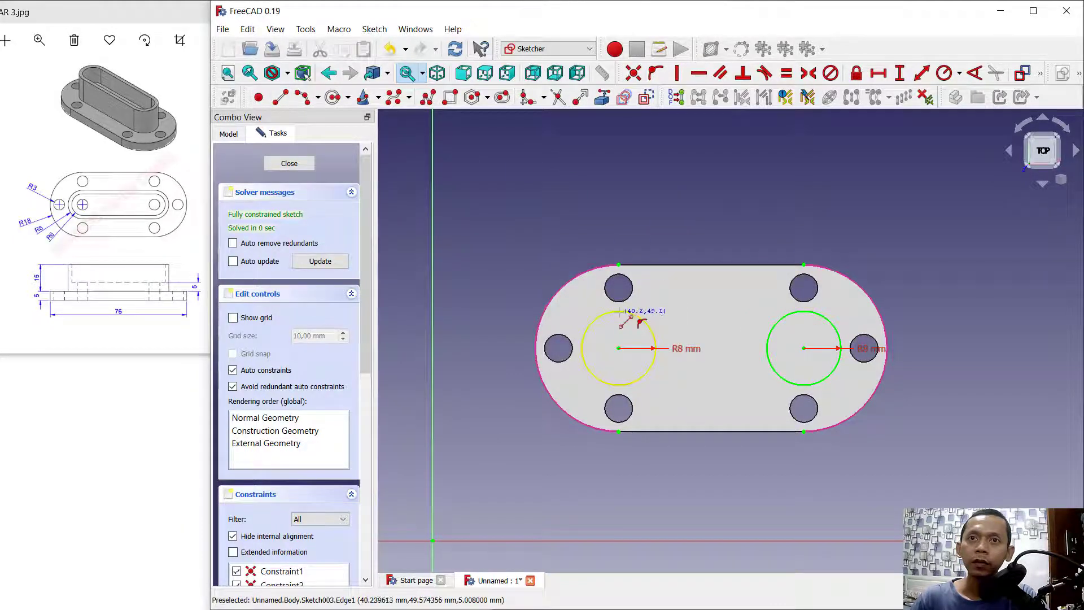
- Join the circles with top and bottom lines and set a 40 mm horizontal length
{"action": "left_click", "coordinate": [797, 314]}
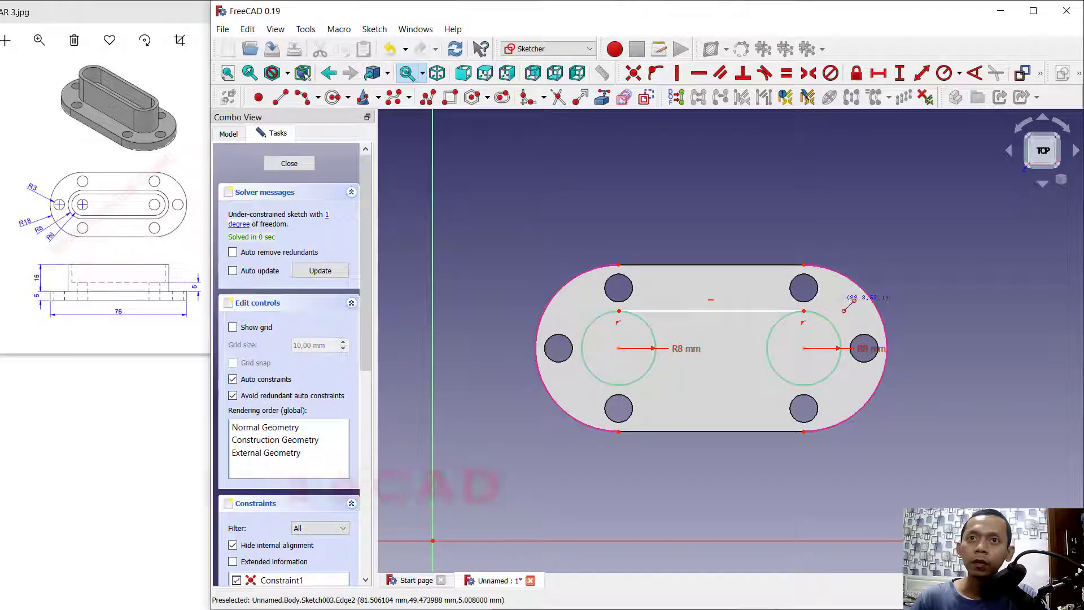
{"action": "left_click", "coordinate": [802, 386]}
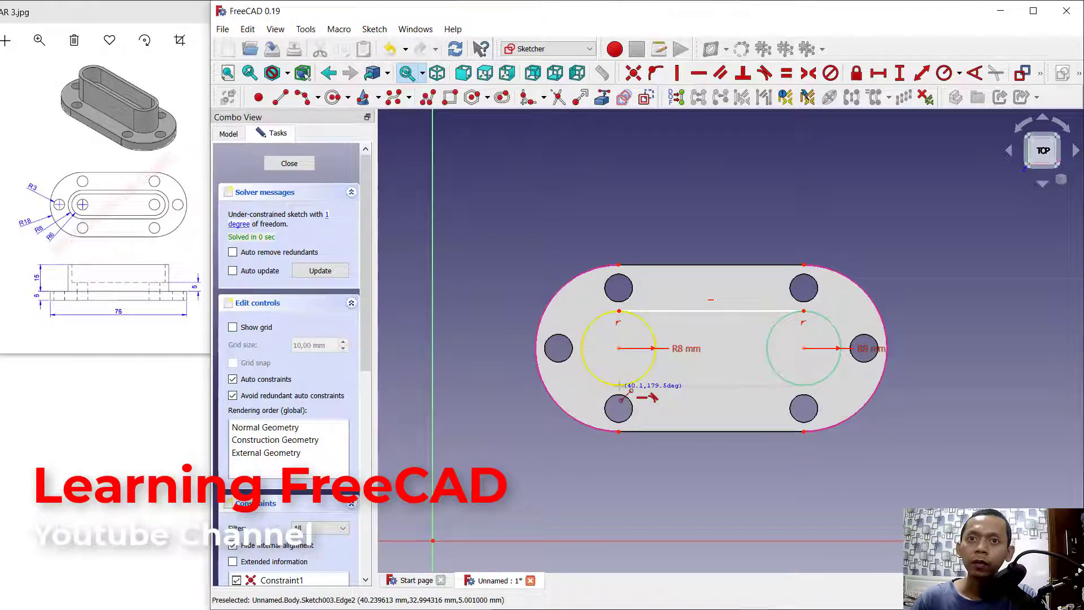
{"action": "left_click", "coordinate": [619, 385]}
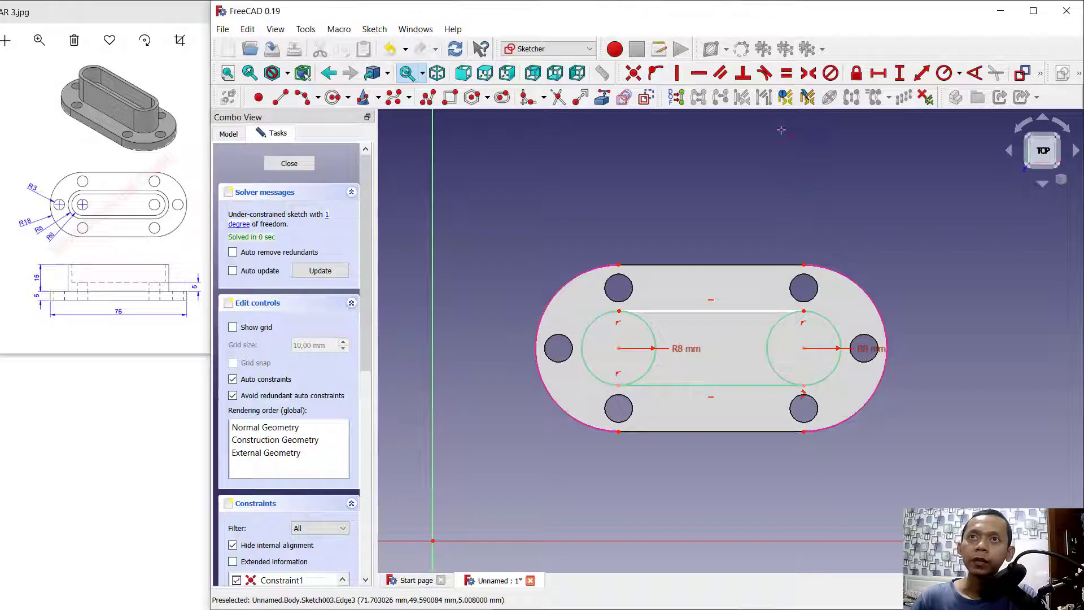
{"action": "key", "text": "l"}
{"action": "left_click", "coordinate": [745, 308]}
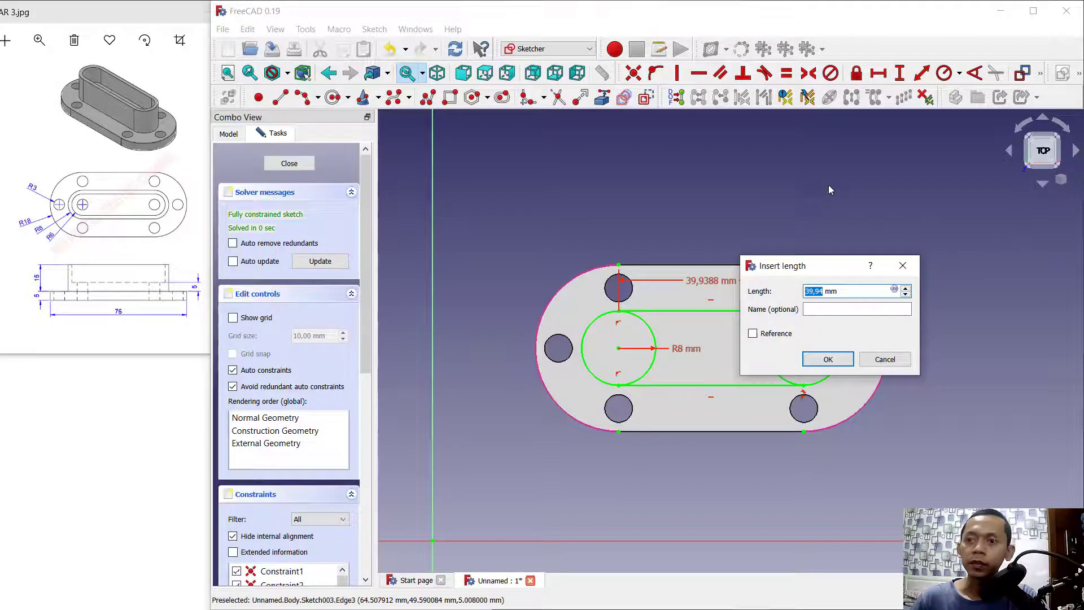
{"action": "type", "text": "40"}
{"action": "key", "text": "Return"}
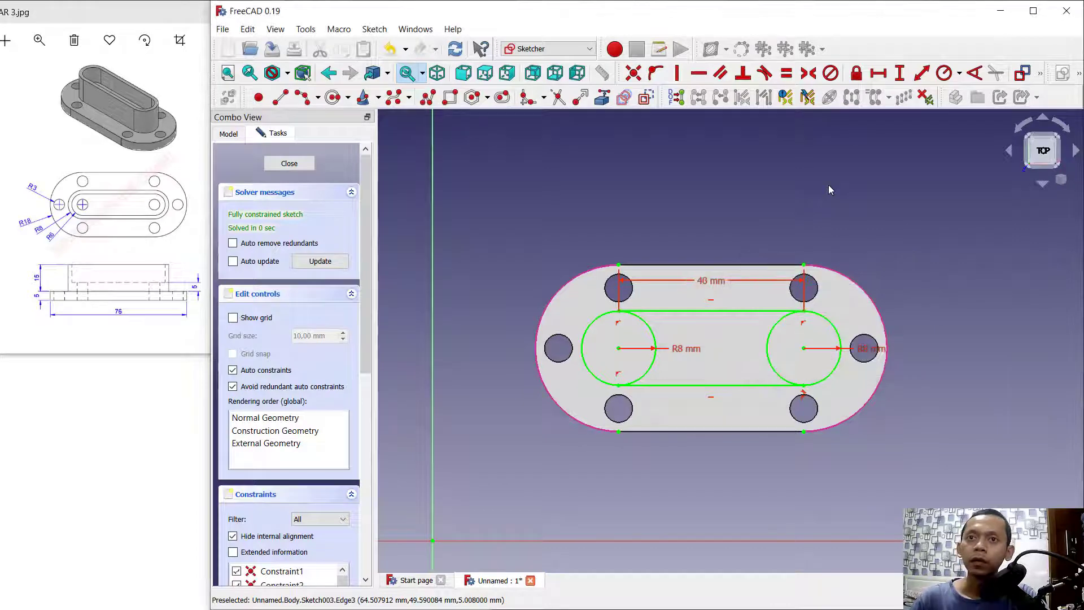
{"action": "left_click", "coordinate": [759, 384]}
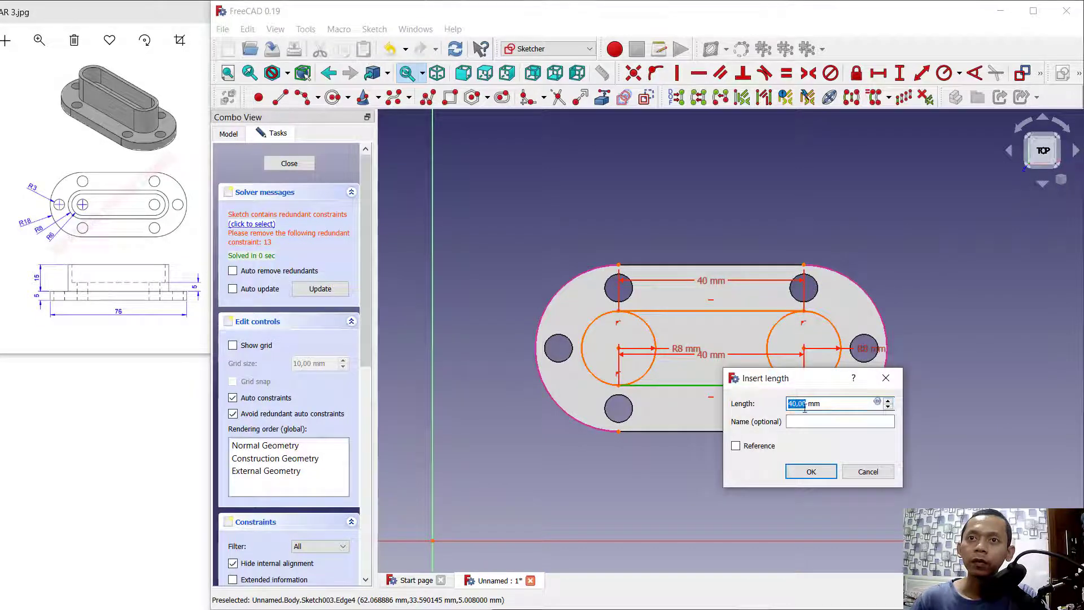
{"action": "left_click", "coordinate": [868, 474]}
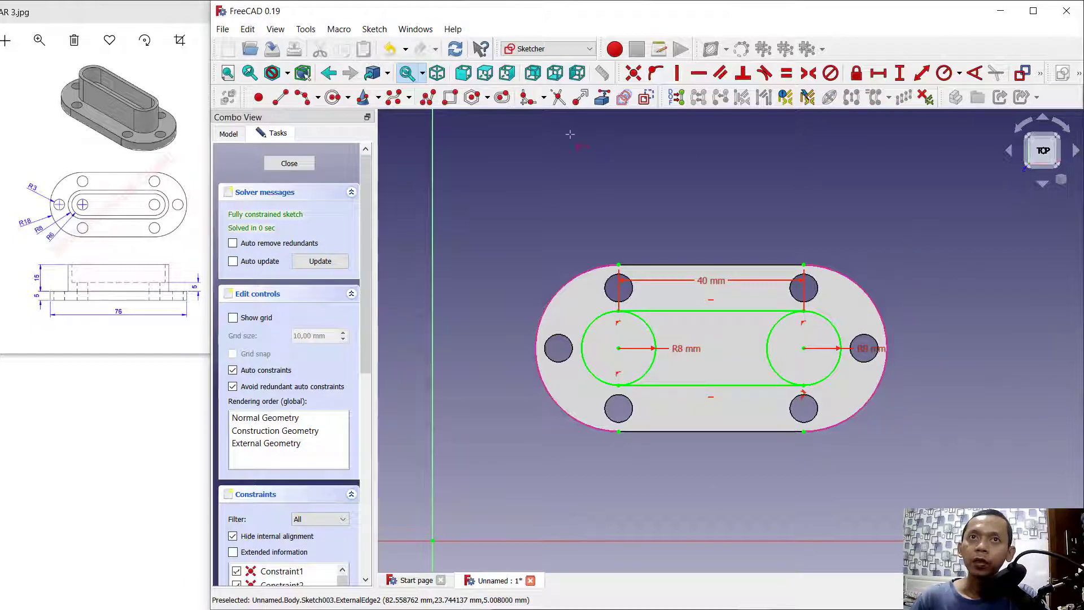
- Trim the inner halves of both circles and close the sketch
{"action": "left_click", "coordinate": [650, 329]}
{"action": "left_click", "coordinate": [779, 339]}
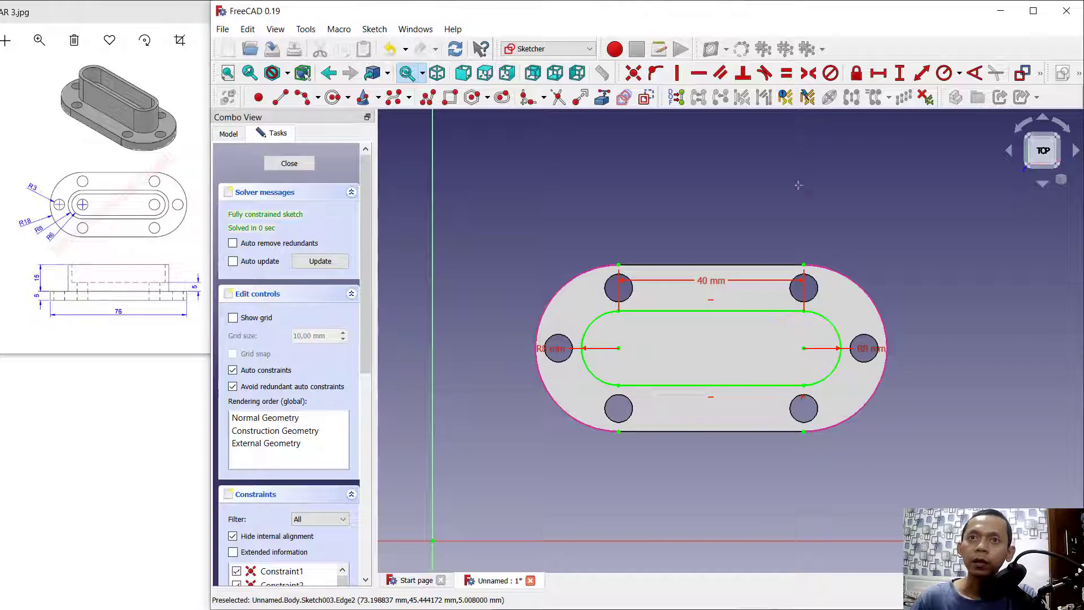
{"action": "left_click", "coordinate": [289, 163]}
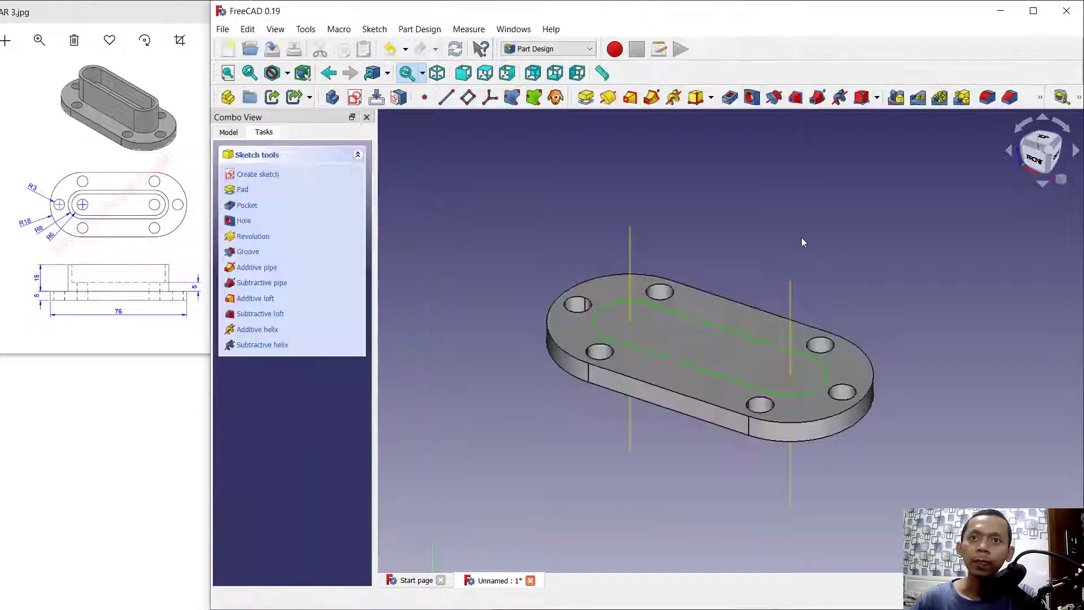
- Pad the R8 slot sketch 15 mm upward into a boss
{"action": "left_click", "coordinate": [587, 98]}
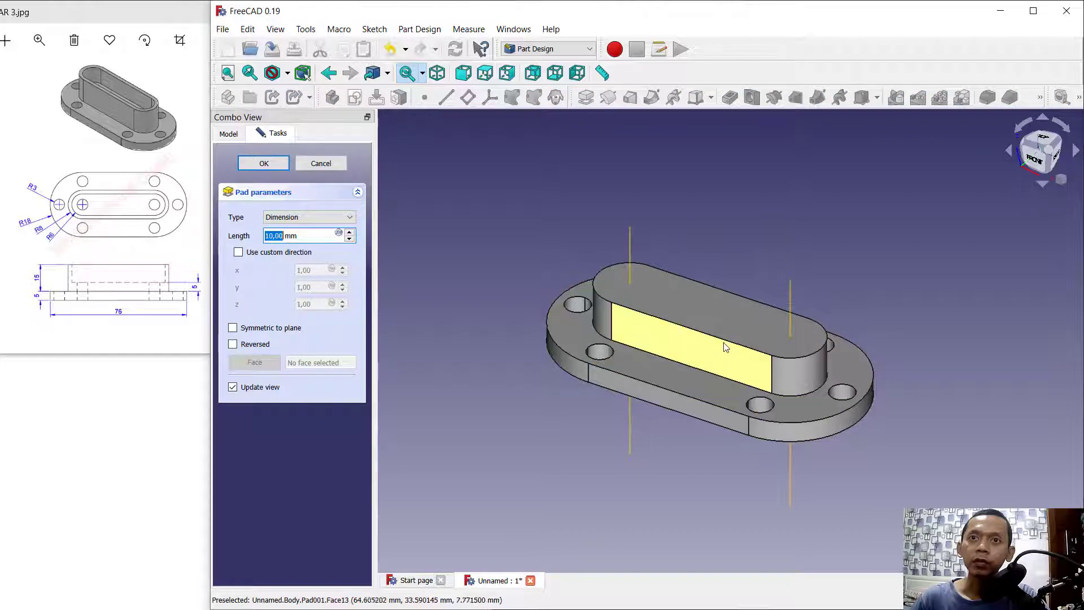
{"action": "left_click", "coordinate": [264, 164]}
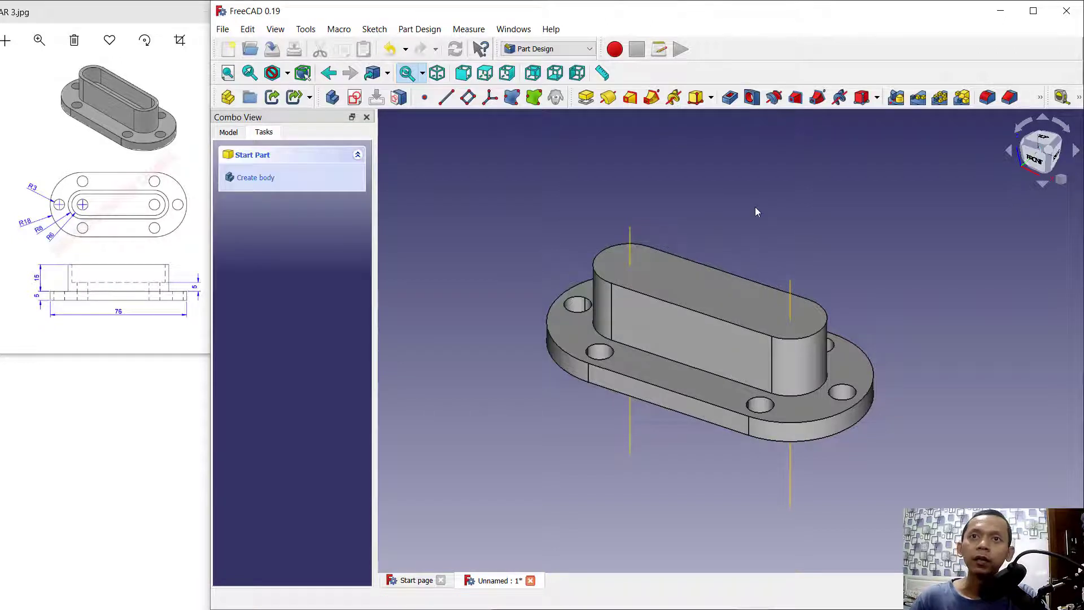
- Sketch on the boss top face, bringing in both slot end arcs as external geometry
{"action": "left_click", "coordinate": [727, 299]}
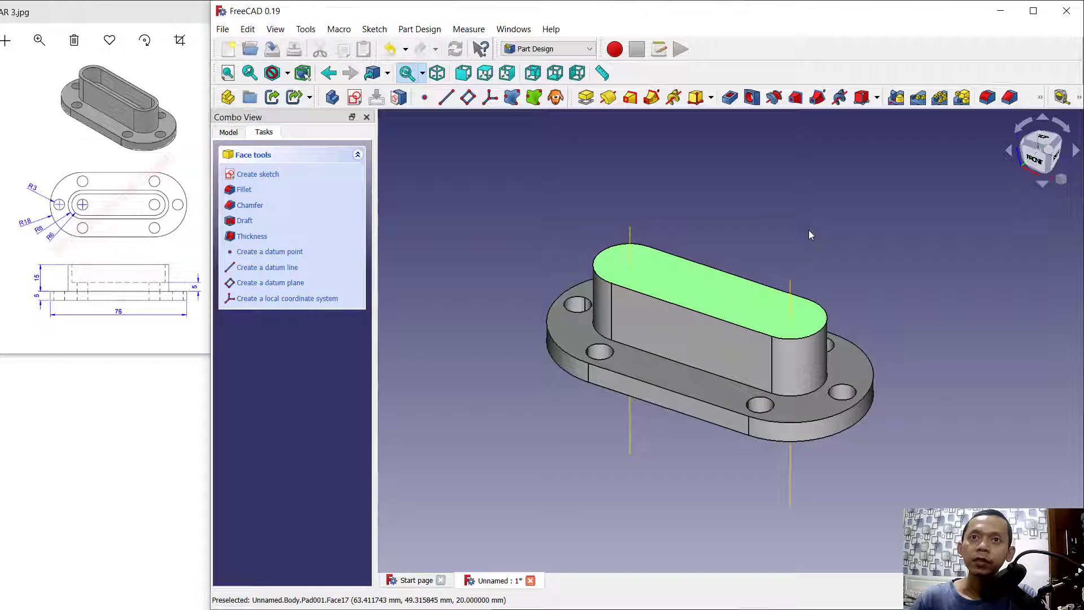
{"action": "left_click", "coordinate": [274, 175]}
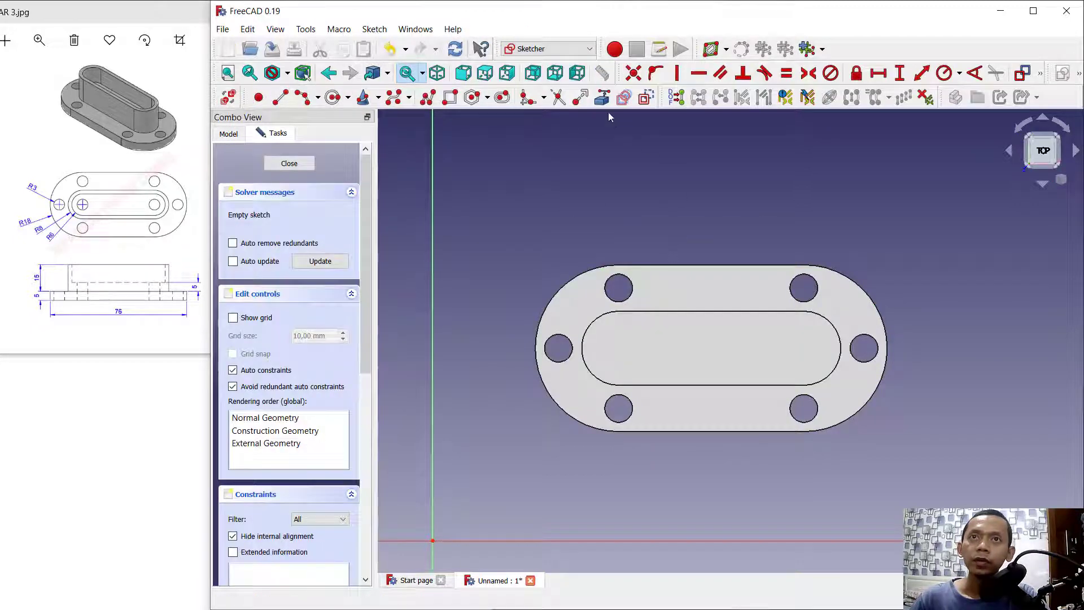
{"action": "left_click", "coordinate": [601, 98]}
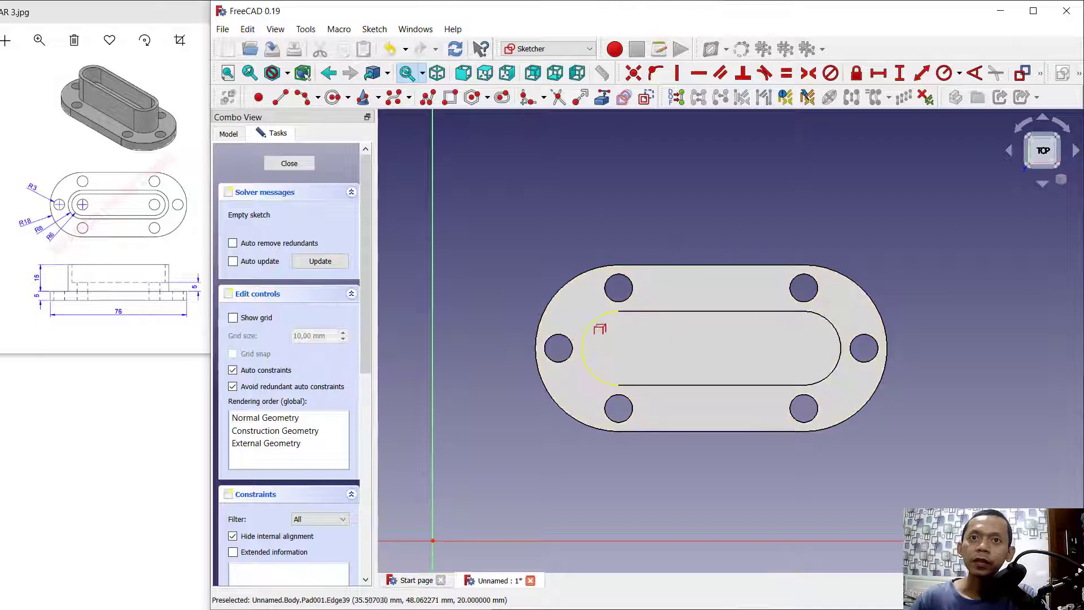
{"action": "left_click", "coordinate": [596, 327]}
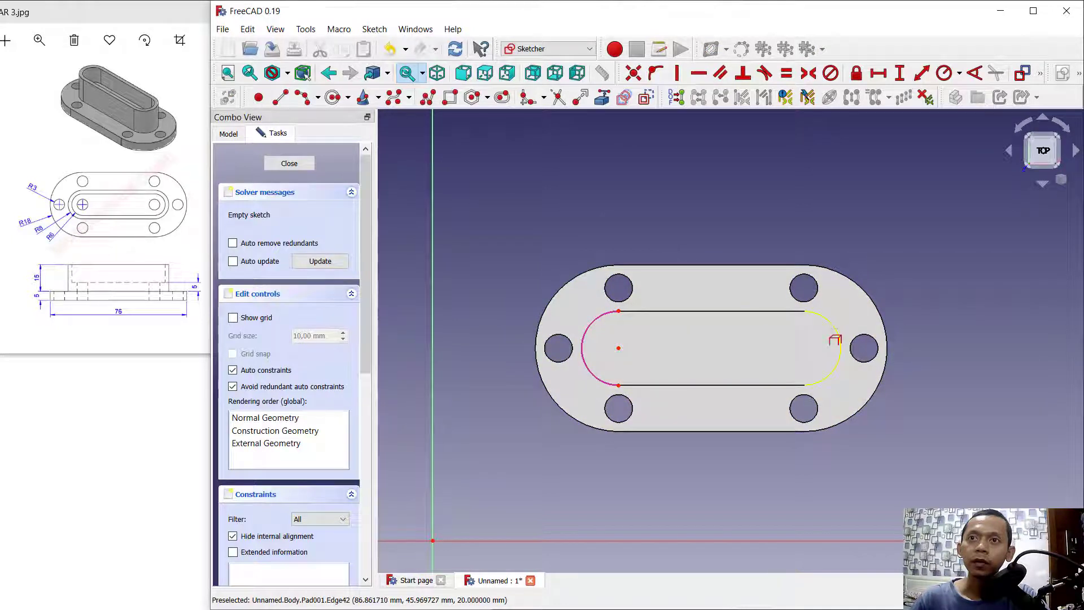
{"action": "left_click", "coordinate": [835, 336]}
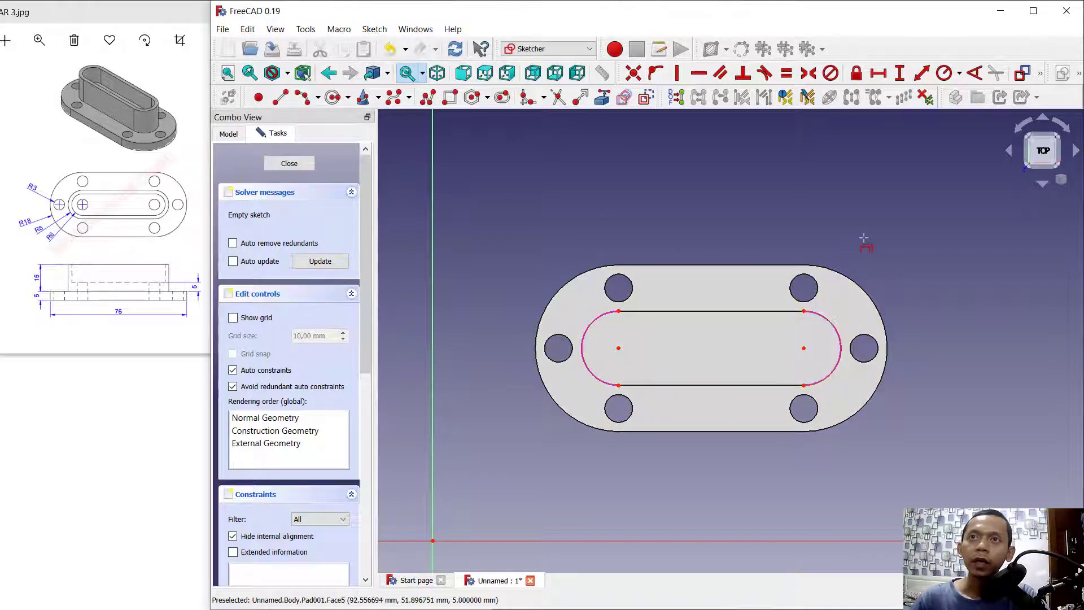
{"action": "left_click", "coordinate": [333, 97]}
- Draw circles at both end-arc centres and constrain each to 6 mm radius
{"action": "left_click", "coordinate": [619, 348]}
{"action": "left_click", "coordinate": [642, 348]}
{"action": "left_click", "coordinate": [803, 348]}
{"action": "left_click", "coordinate": [779, 349]}
{"action": "left_click", "coordinate": [944, 73]}
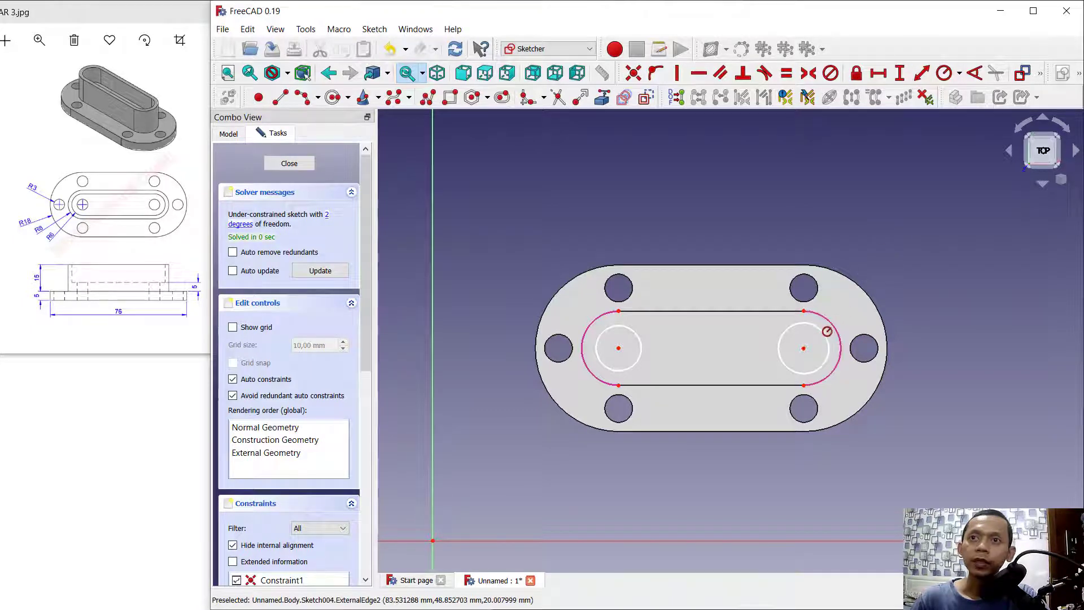
{"action": "left_click", "coordinate": [825, 333]}
{"action": "type", "text": "6"}
{"action": "key", "text": "Return"}
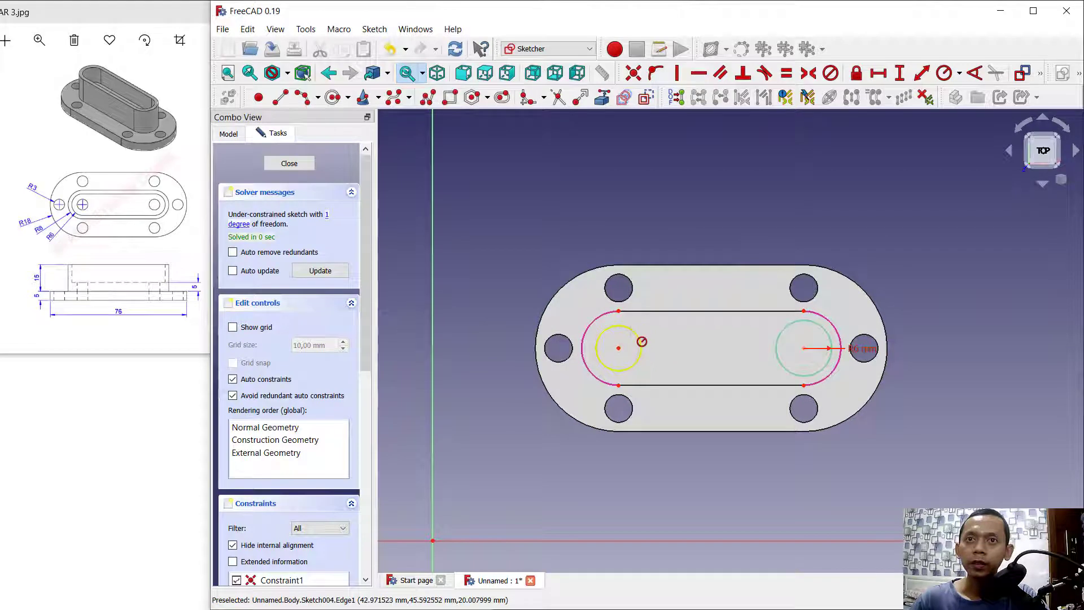
{"action": "left_click", "coordinate": [641, 342]}
{"action": "type", "text": "6"}
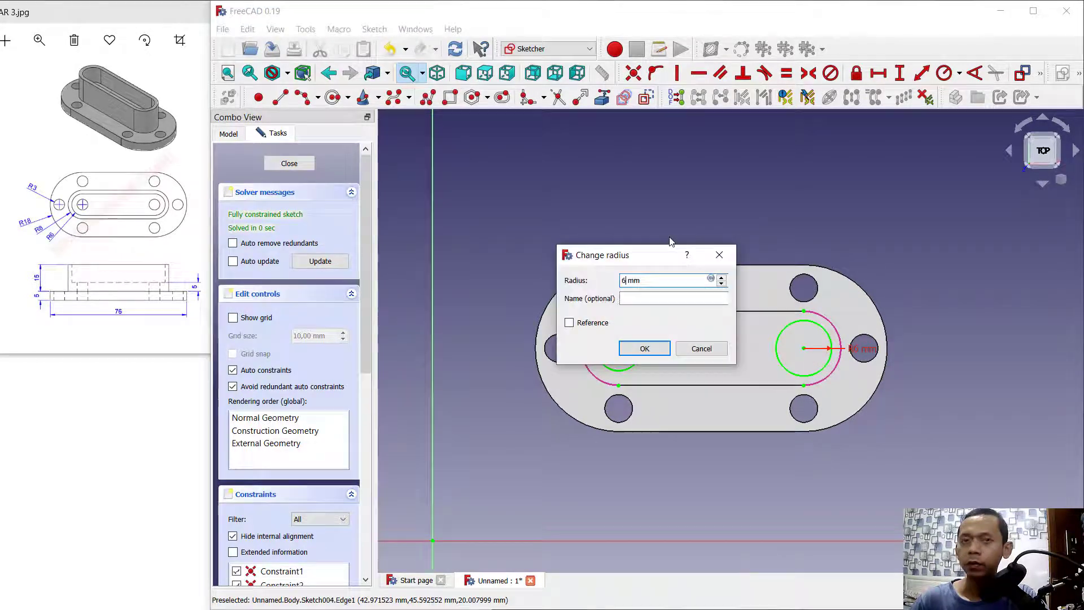
{"action": "key", "text": "Return"}
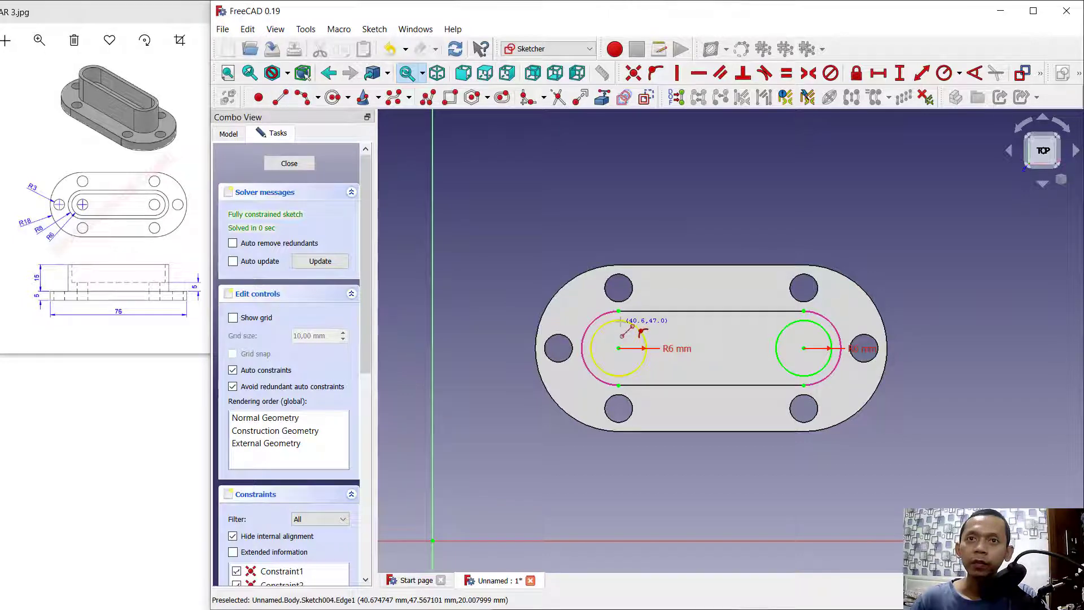
- Join the circles with top and bottom lines, each dimensioned 40 mm horizontally
{"action": "left_click", "coordinate": [801, 321]}
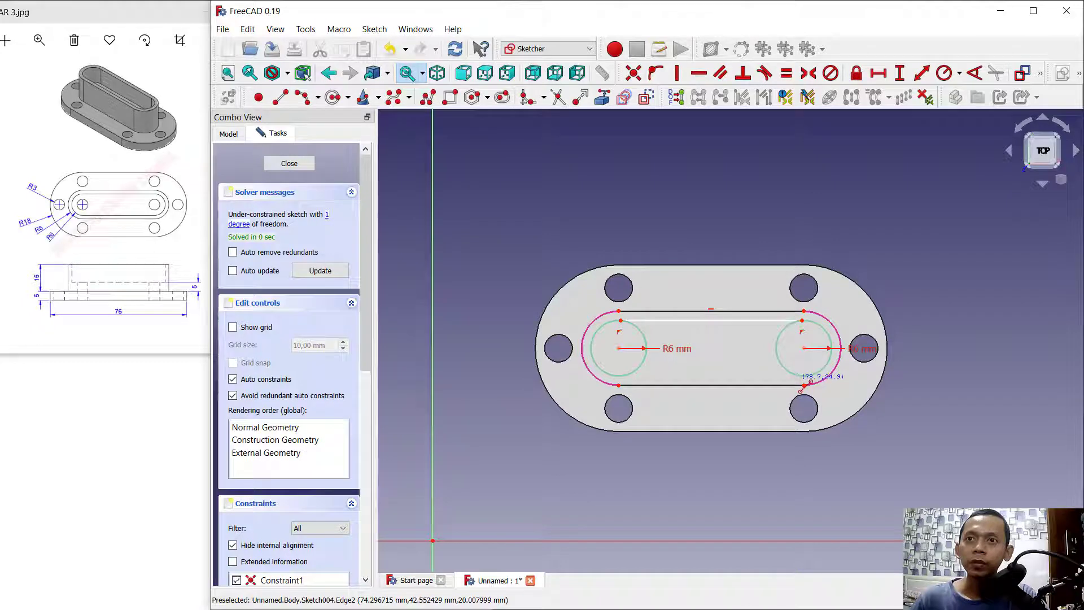
{"action": "left_click", "coordinate": [804, 386]}
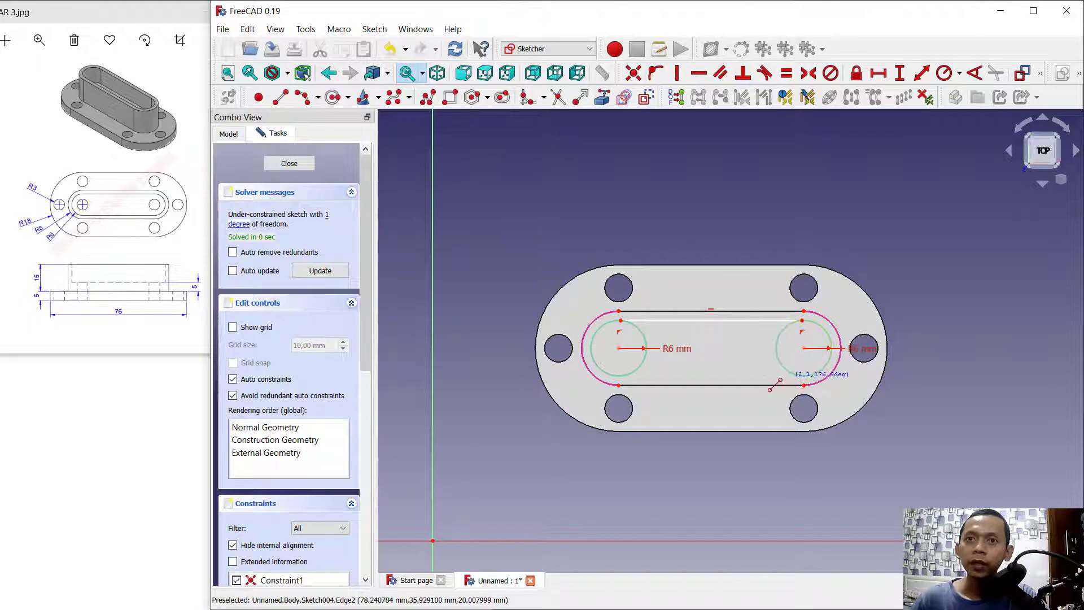
{"action": "left_click", "coordinate": [623, 376]}
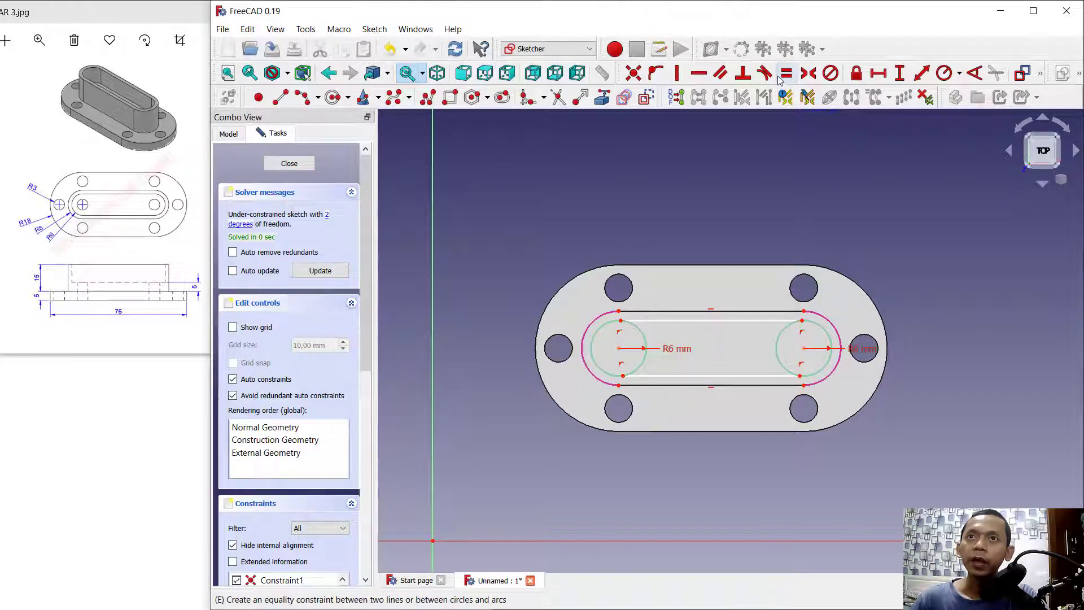
{"action": "left_click", "coordinate": [878, 73]}
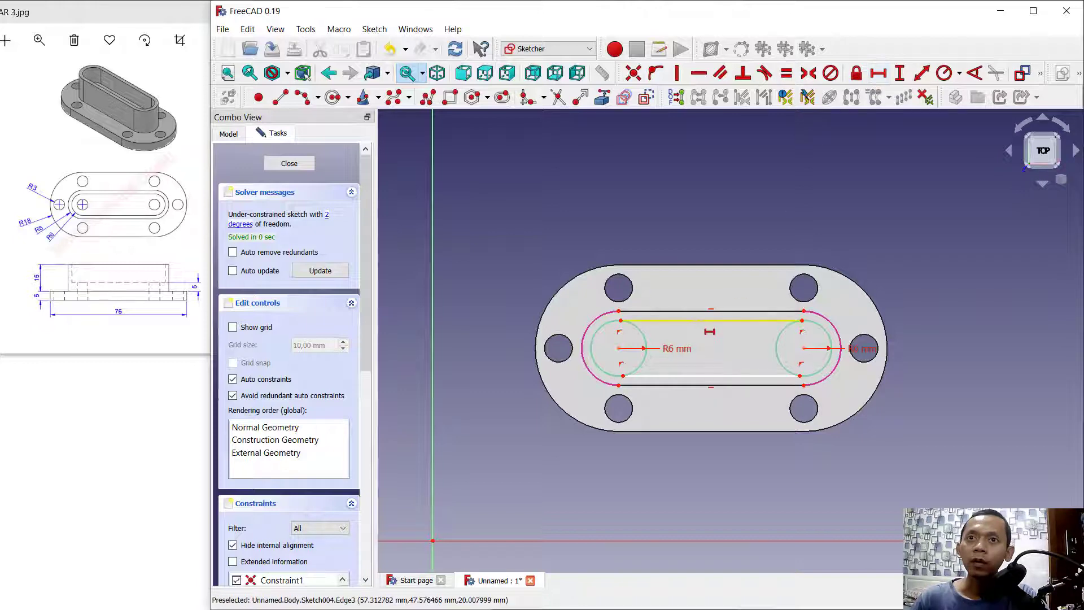
{"action": "left_click", "coordinate": [711, 321]}
{"action": "type", "text": "40"}
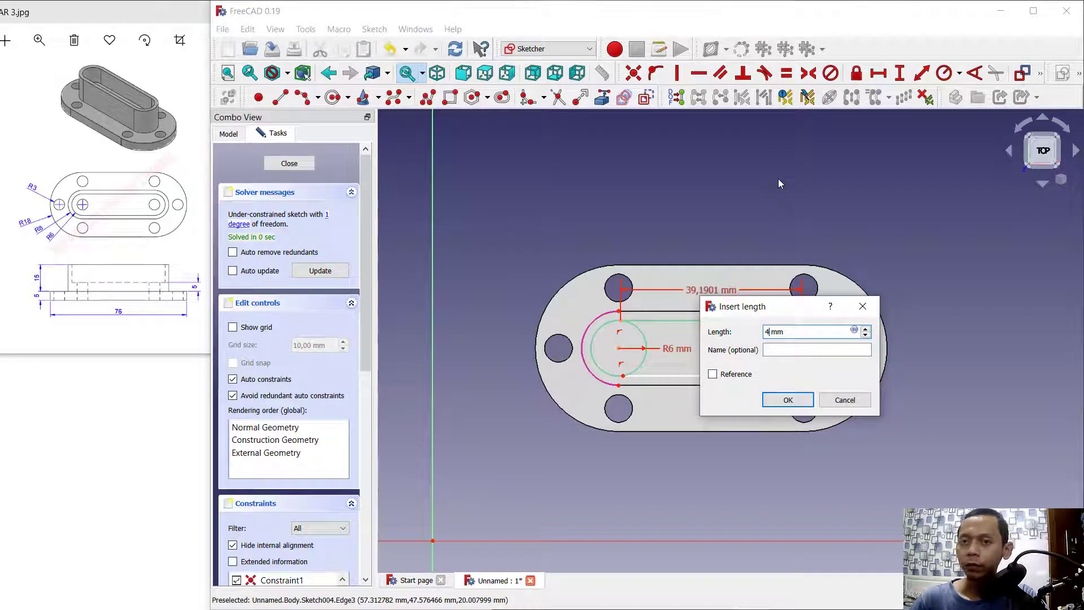
{"action": "key", "text": "Return"}
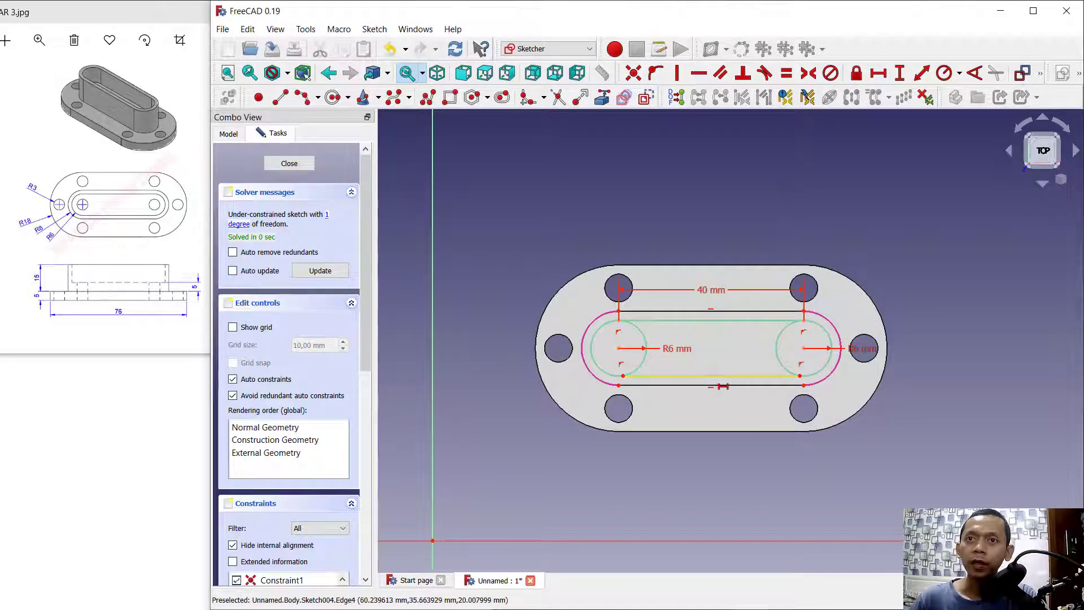
{"action": "left_click", "coordinate": [713, 376]}
{"action": "type", "text": "40"}
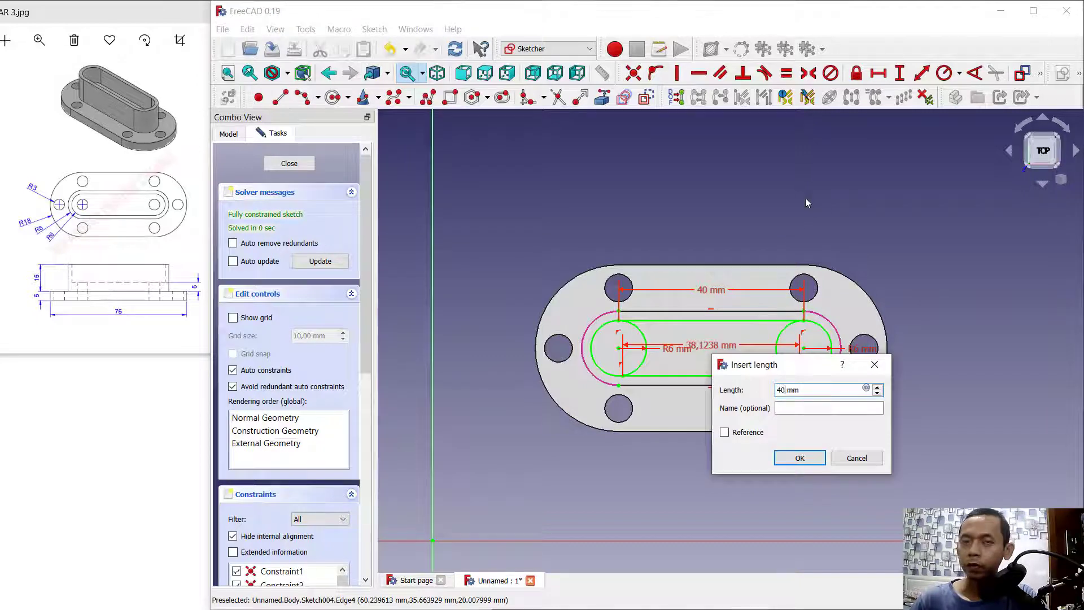
{"action": "key", "text": "Return"}
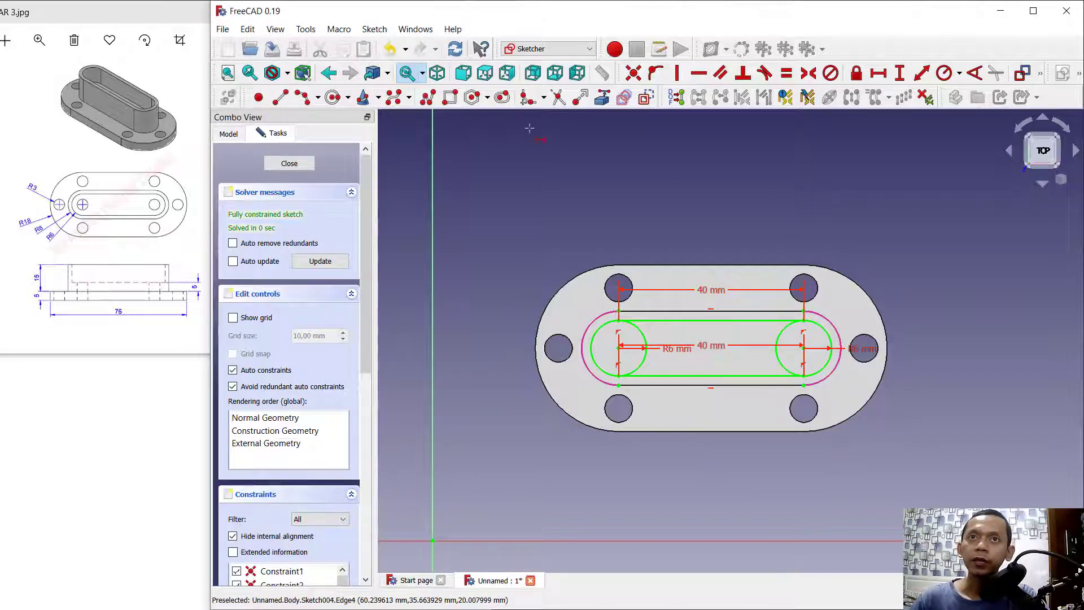
- Trim the inner arcs of both end circles and close the sketch
{"action": "left_click", "coordinate": [558, 97]}
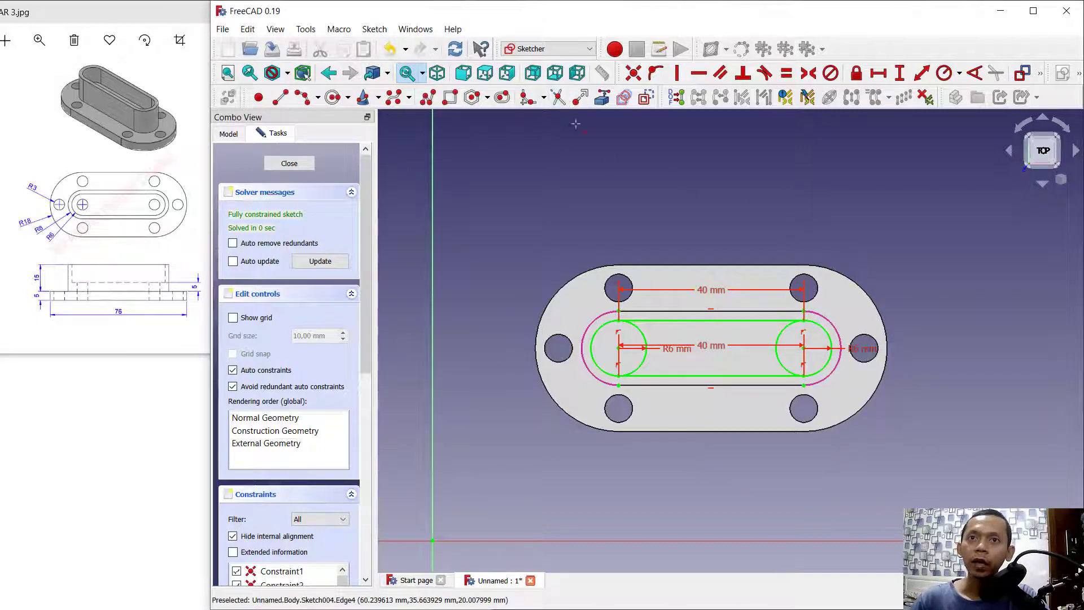
{"action": "left_click", "coordinate": [646, 339]}
{"action": "left_click", "coordinate": [782, 341]}
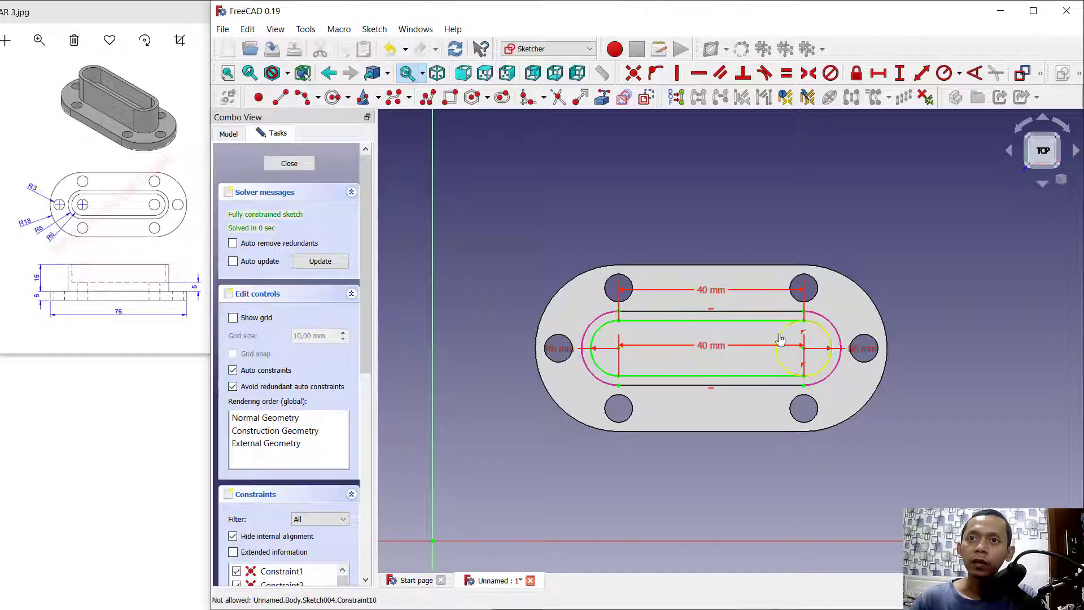
{"action": "left_click", "coordinate": [297, 166]}
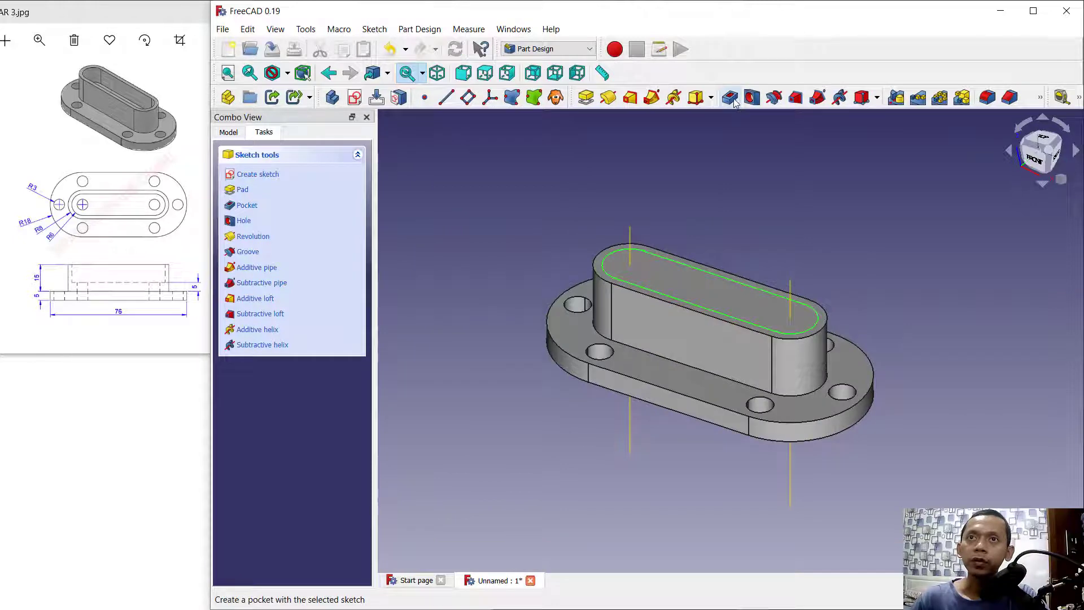
- Pocket the R6 slot outline into the boss, then select the channel floor
{"action": "left_click", "coordinate": [733, 100]}
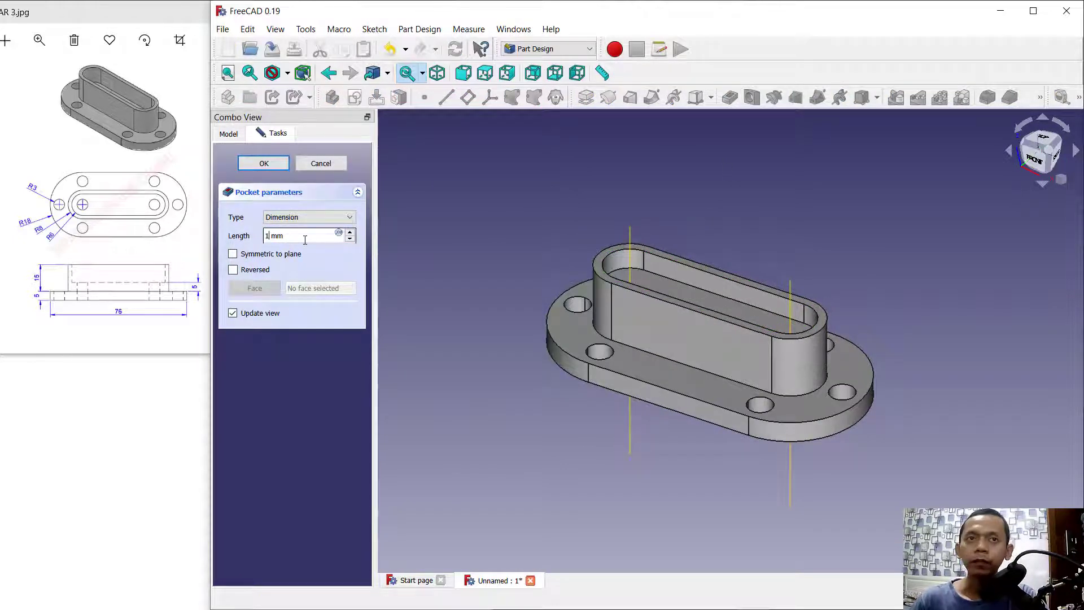
{"action": "key", "text": "Return"}
{"action": "middle_click_drag", "start_coordinate": [680, 217], "coordinate": [695, 259]}
{"action": "left_click", "coordinate": [681, 286]}
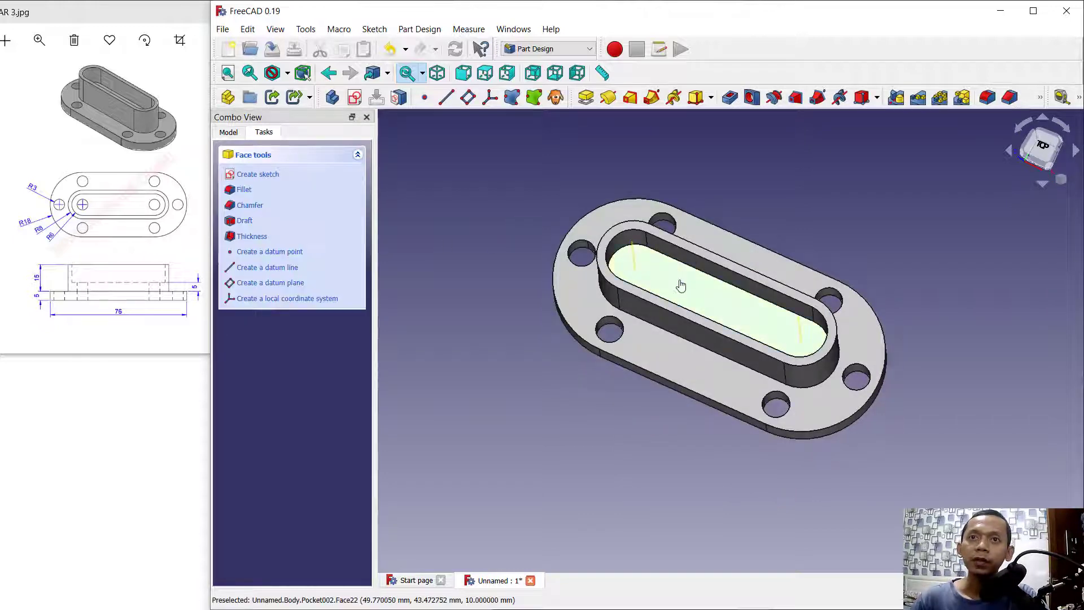
- Sketch an R3 circle on the channel floor centred on the left end arc
{"action": "left_click", "coordinate": [258, 174]}
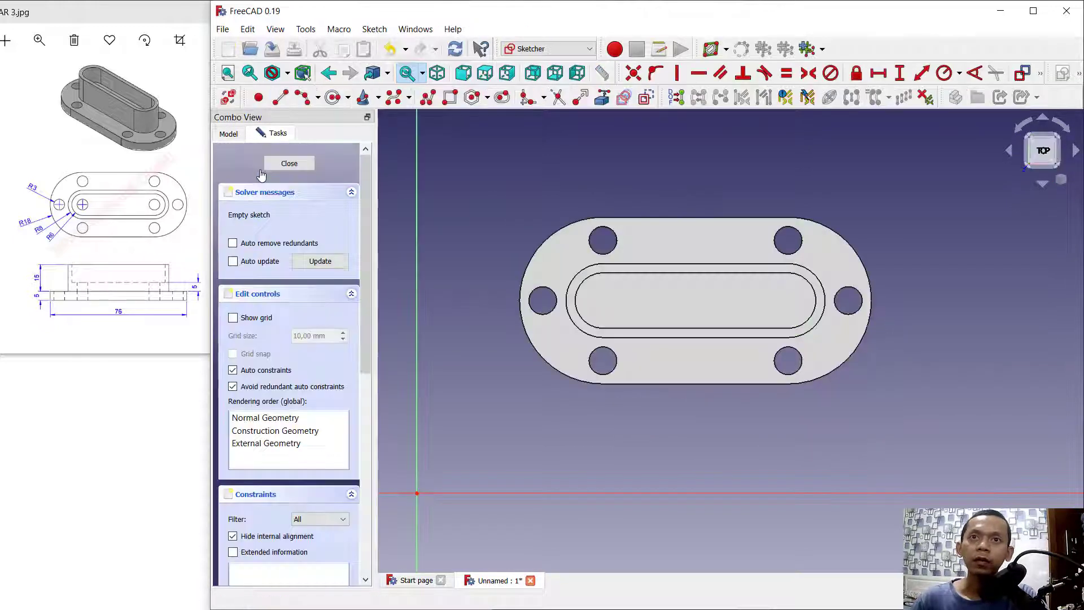
{"action": "left_click", "coordinate": [602, 97]}
{"action": "left_click", "coordinate": [578, 299]}
{"action": "left_click", "coordinate": [333, 97]}
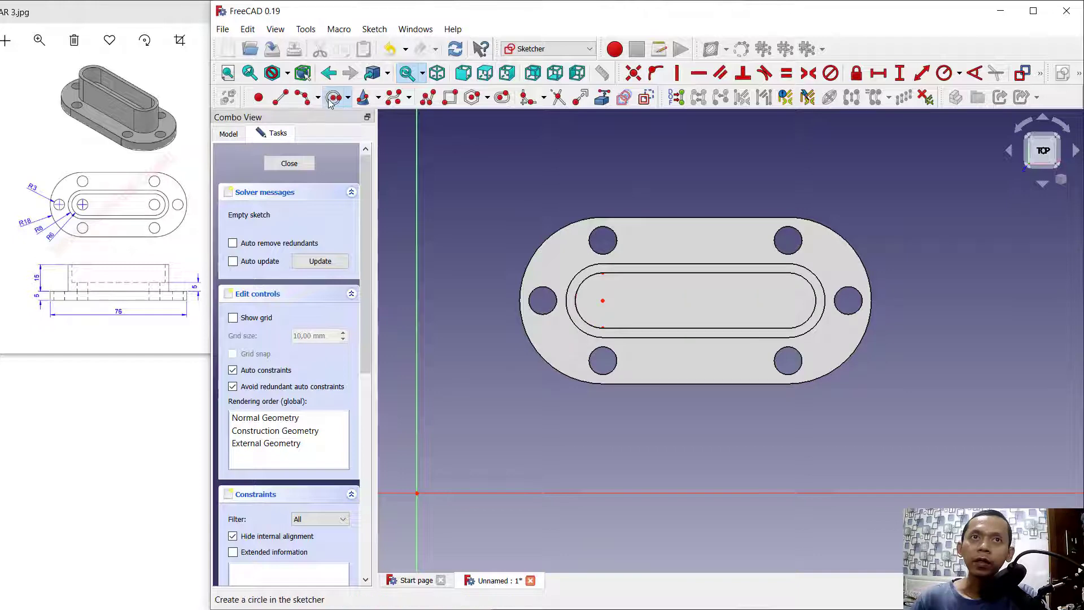
{"action": "left_click", "coordinate": [603, 299]}
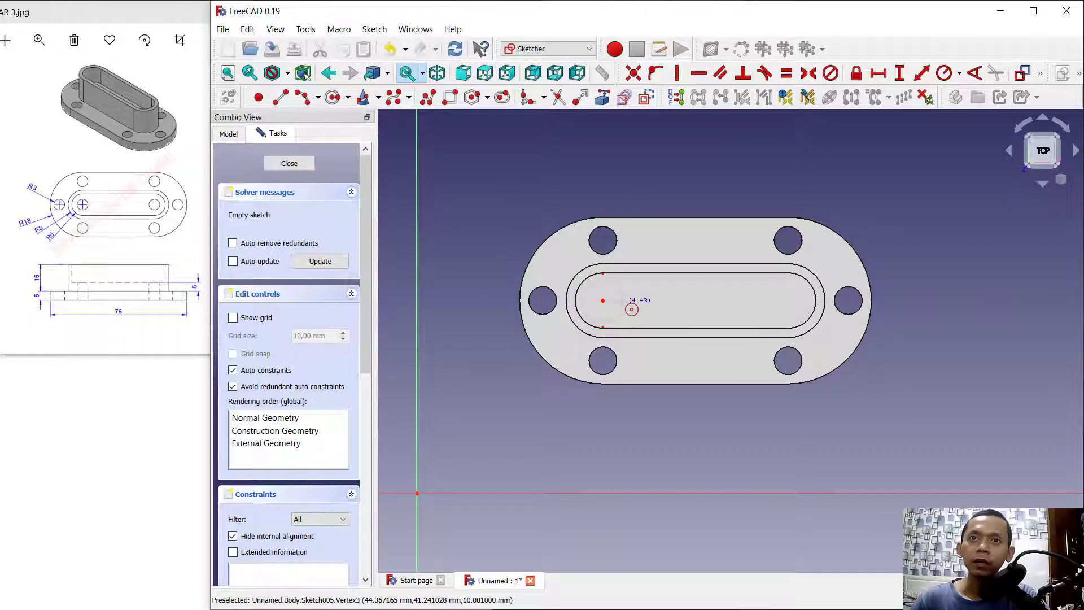
{"action": "left_click", "coordinate": [623, 298]}
{"action": "left_click", "coordinate": [938, 84]}
{"action": "left_click", "coordinate": [623, 302]}
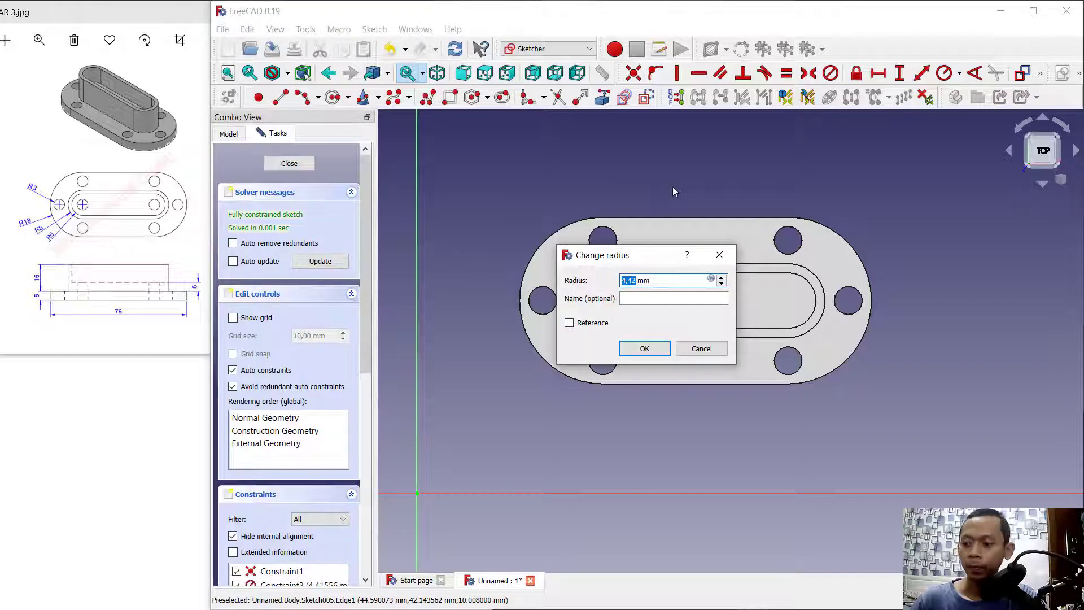
{"action": "type", "text": "3"}
{"action": "key", "text": "Return"}
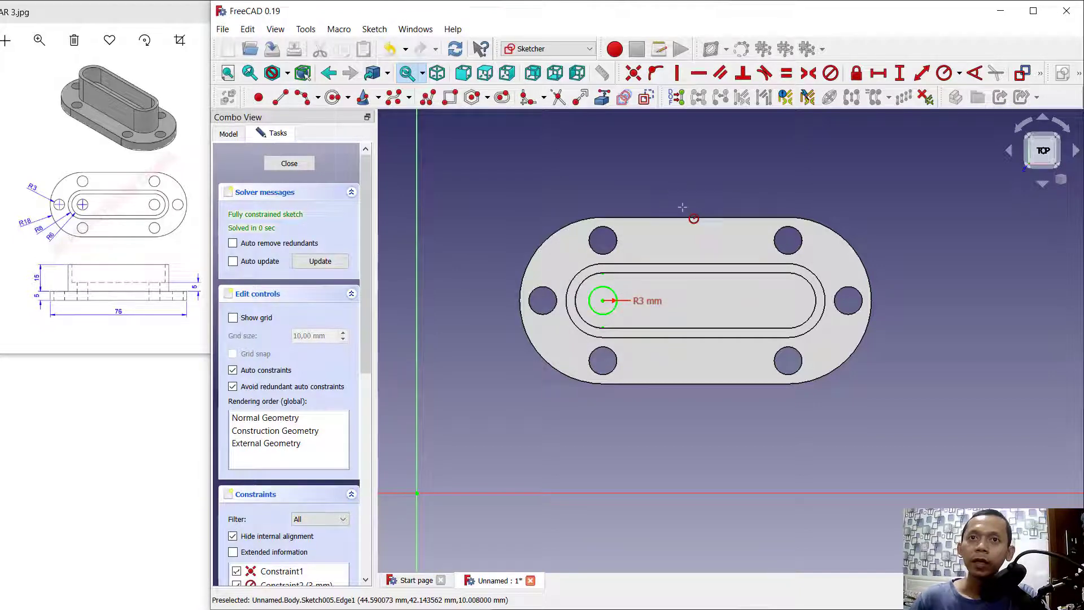
{"action": "left_click", "coordinate": [289, 163]}
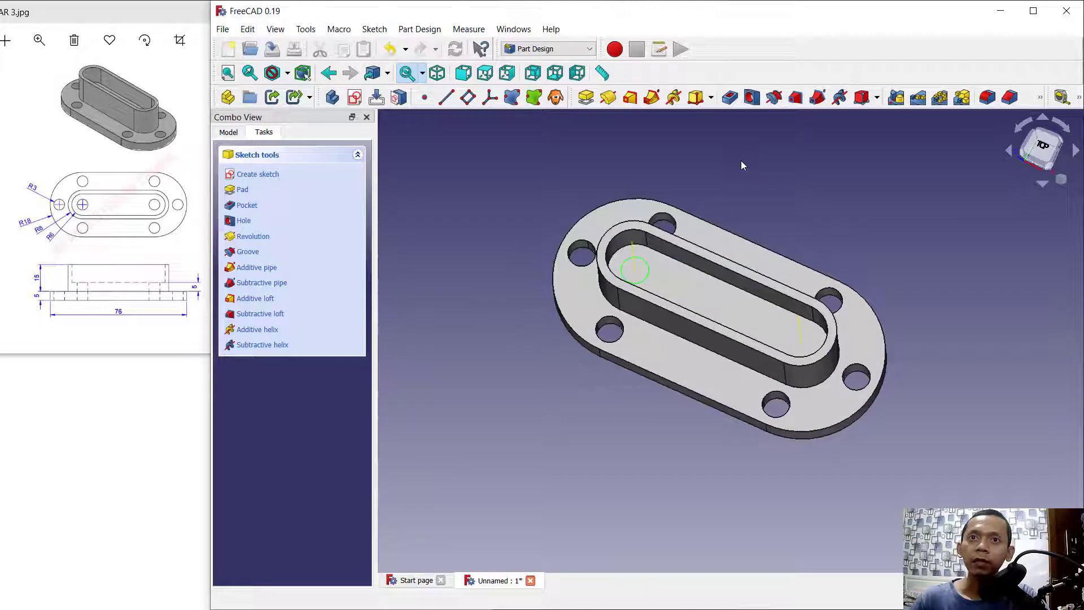
- Pocket the R3 circle 15 mm through the floor
{"action": "left_click", "coordinate": [729, 97]}
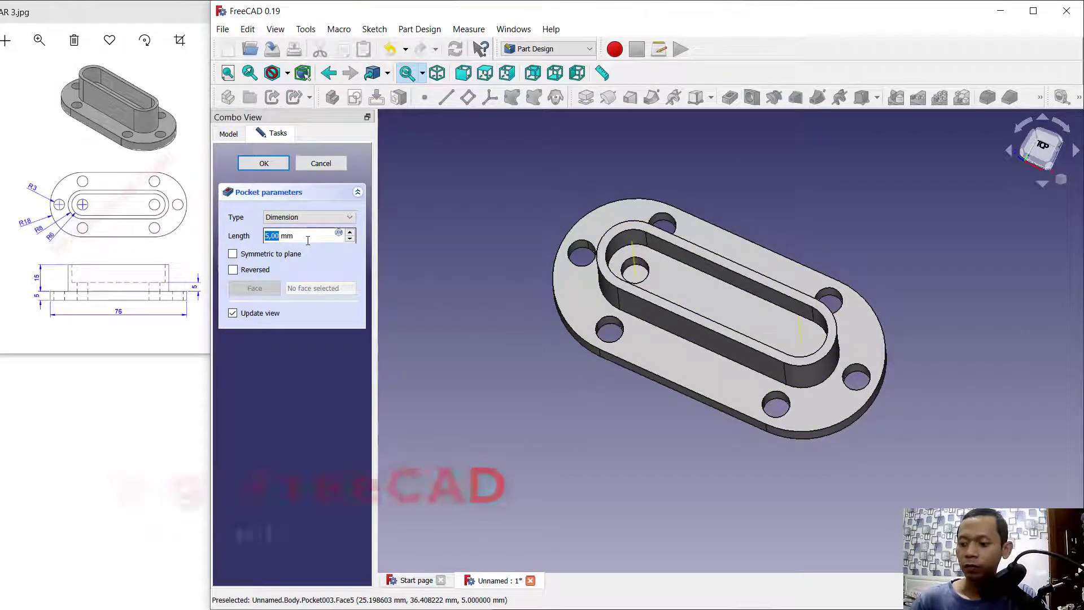
{"action": "type", "text": "15"}
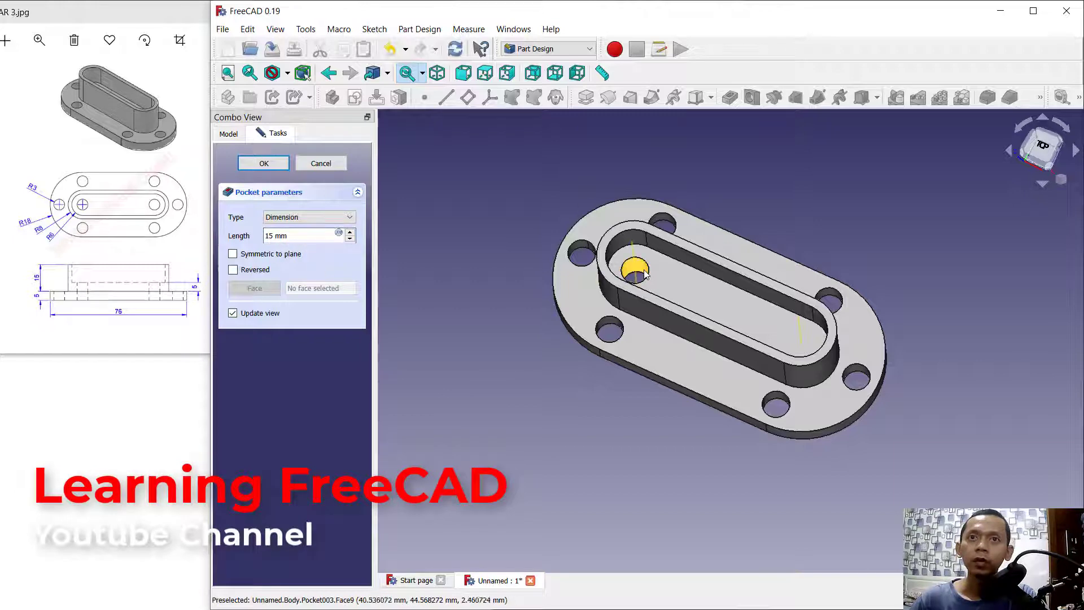
{"action": "left_click", "coordinate": [264, 163]}
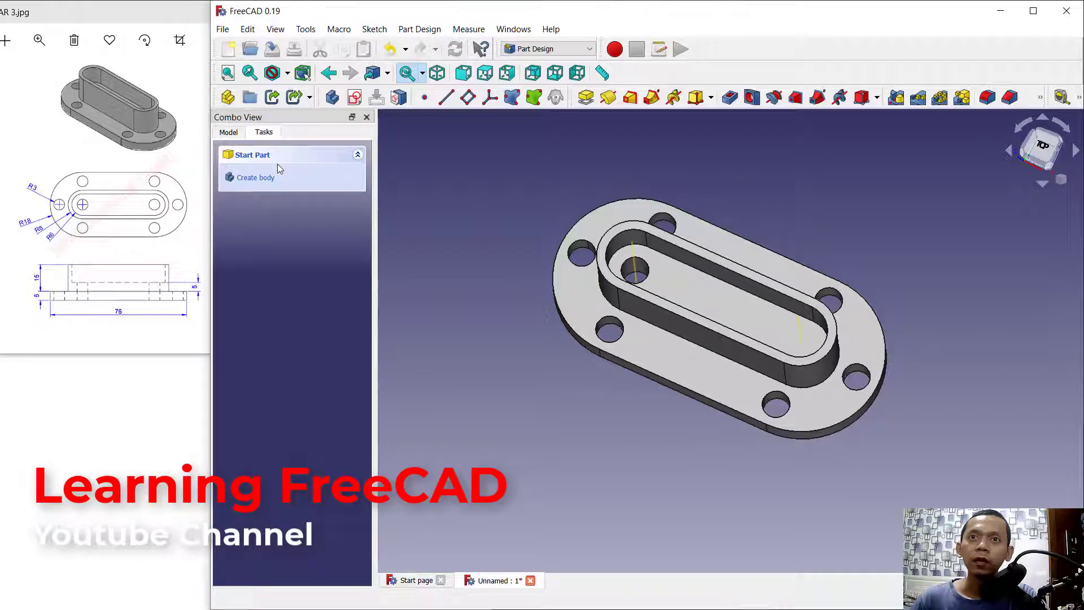
- Sketch an R3 circle on the channel floor centred on the right end arc
{"action": "left_click", "coordinate": [794, 337]}
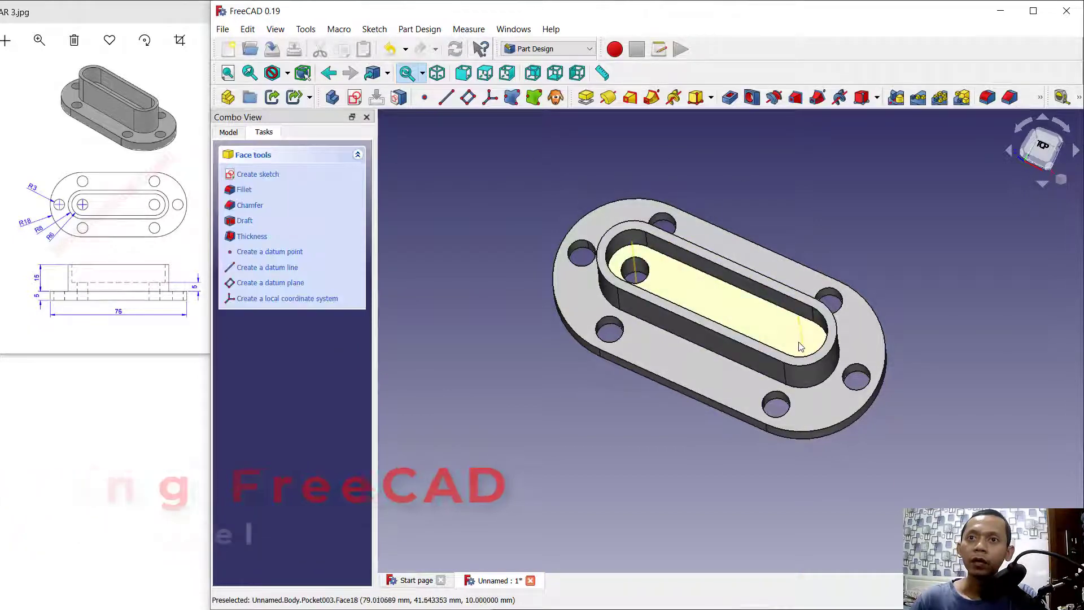
{"action": "left_click", "coordinate": [258, 175]}
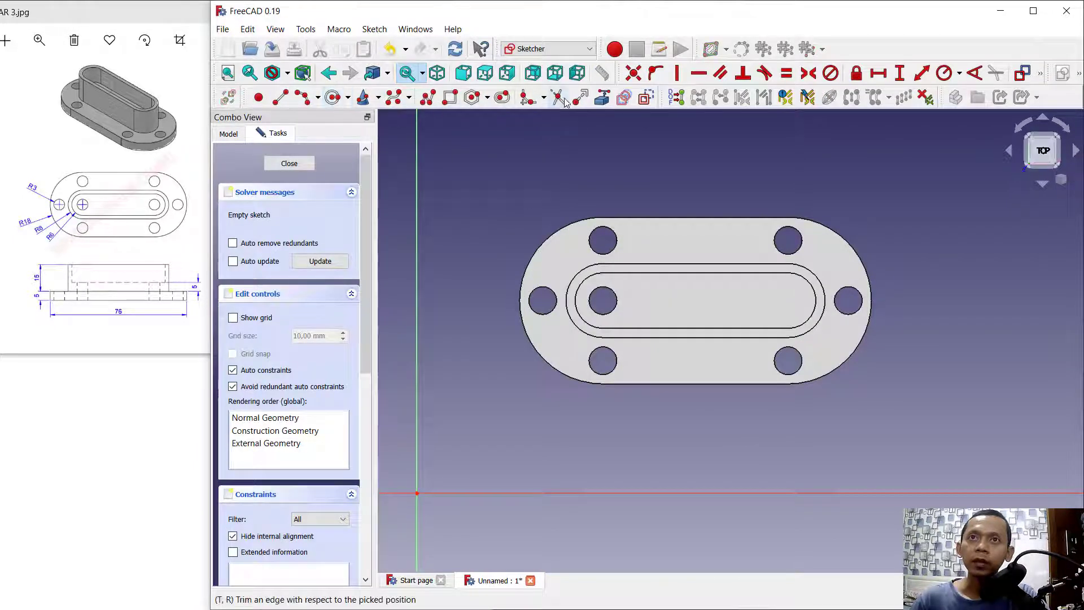
{"action": "left_click", "coordinate": [602, 97]}
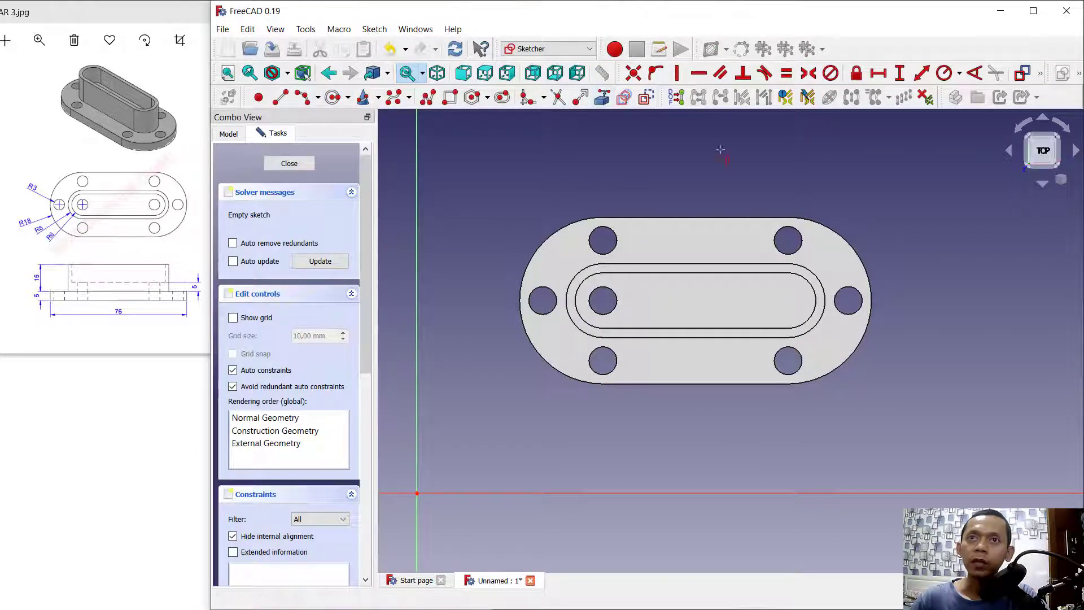
{"action": "left_click", "coordinate": [817, 282]}
{"action": "left_click", "coordinate": [327, 97]}
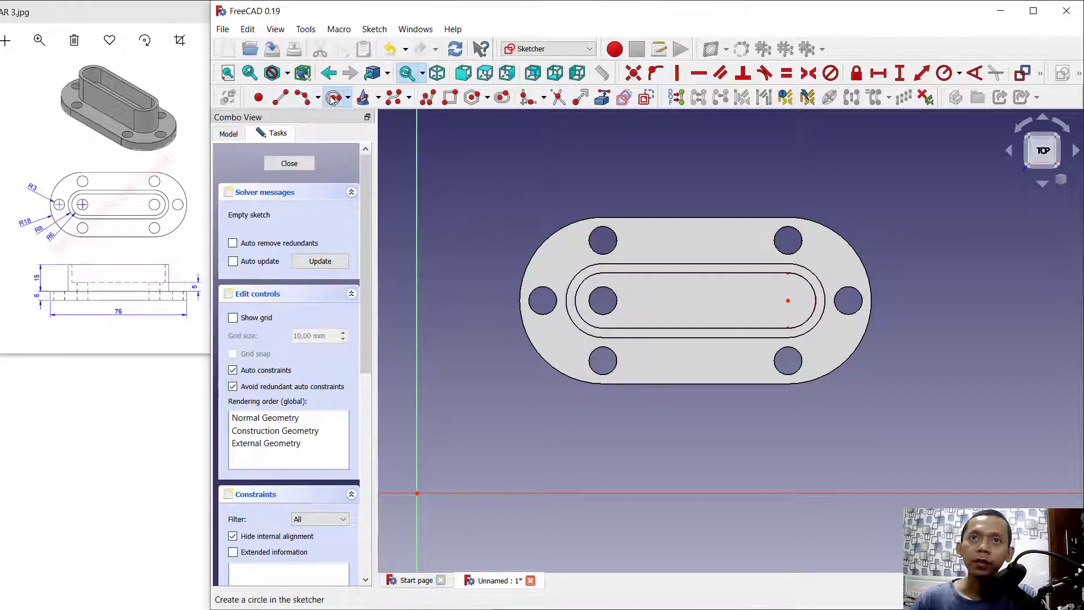
{"action": "left_click", "coordinate": [788, 300]}
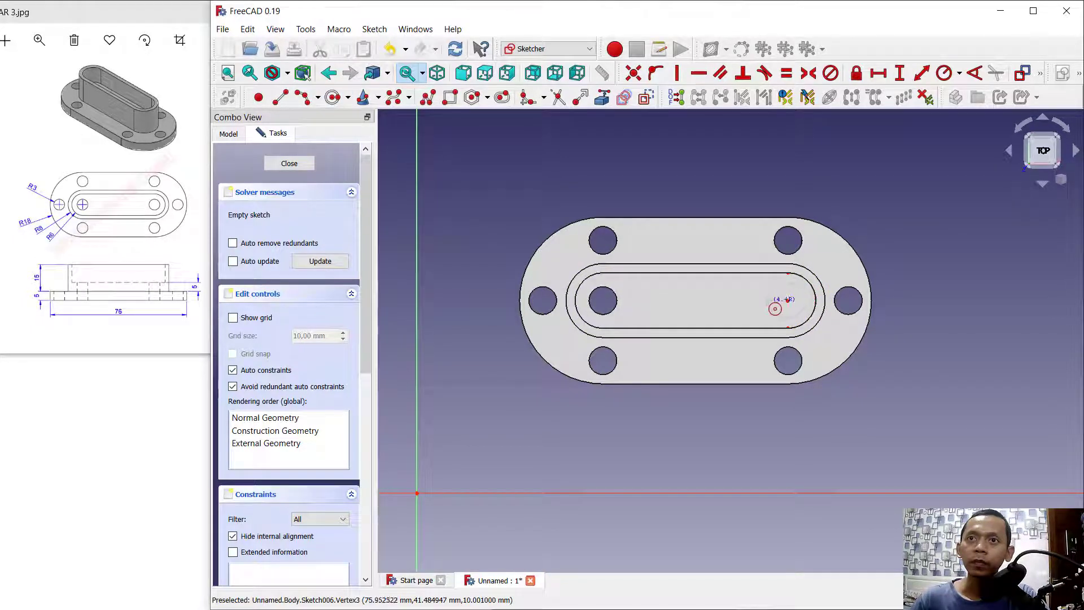
{"action": "left_click", "coordinate": [768, 312]}
{"action": "left_click", "coordinate": [944, 73]}
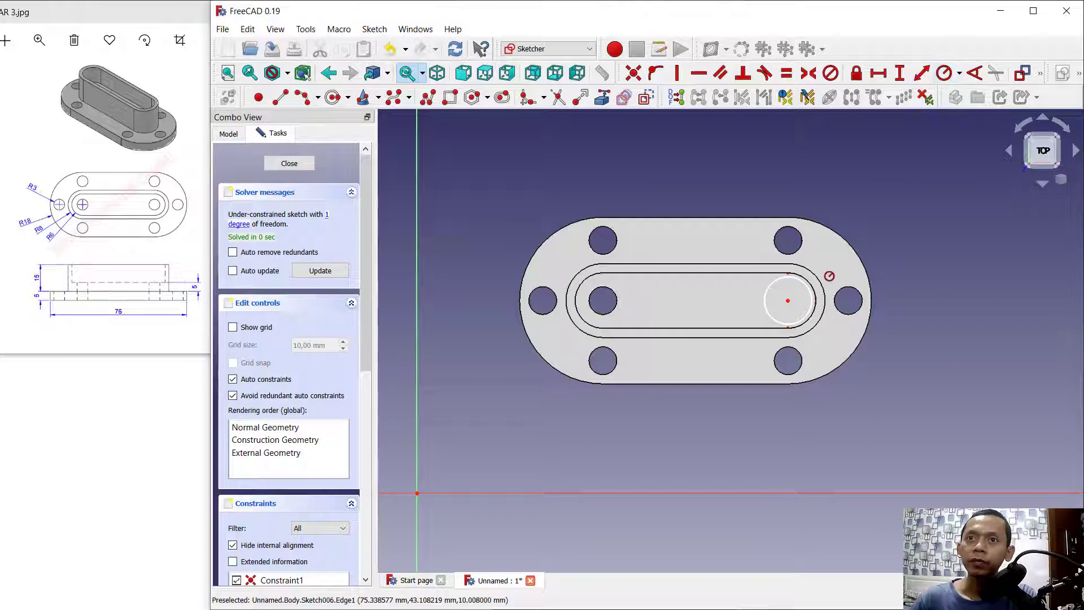
{"action": "left_click", "coordinate": [780, 281]}
{"action": "type", "text": "3"}
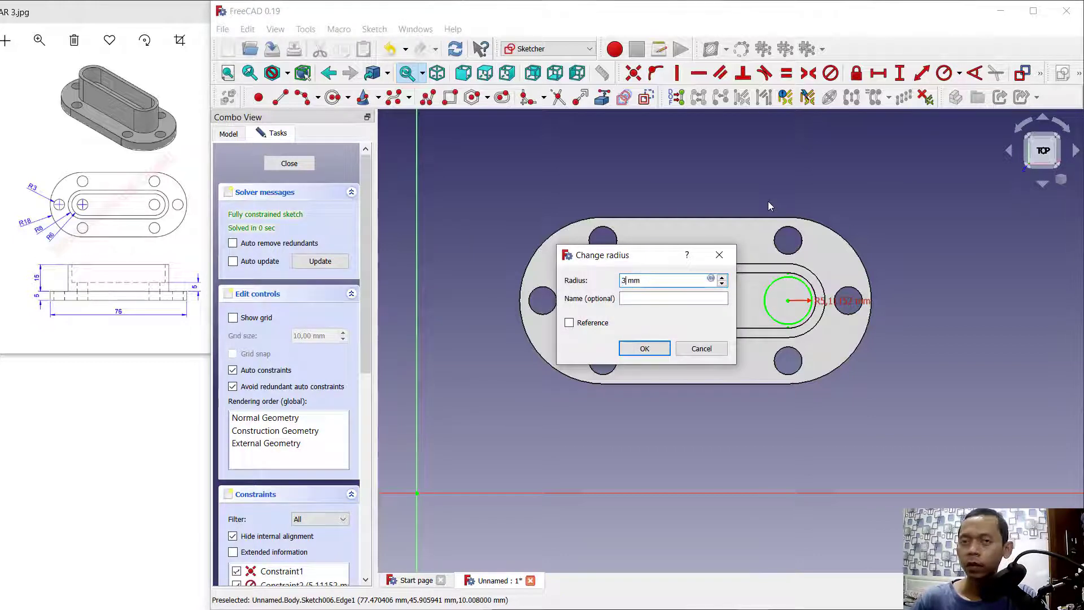
{"action": "key", "text": "Return"}
{"action": "left_click", "coordinate": [289, 163]}
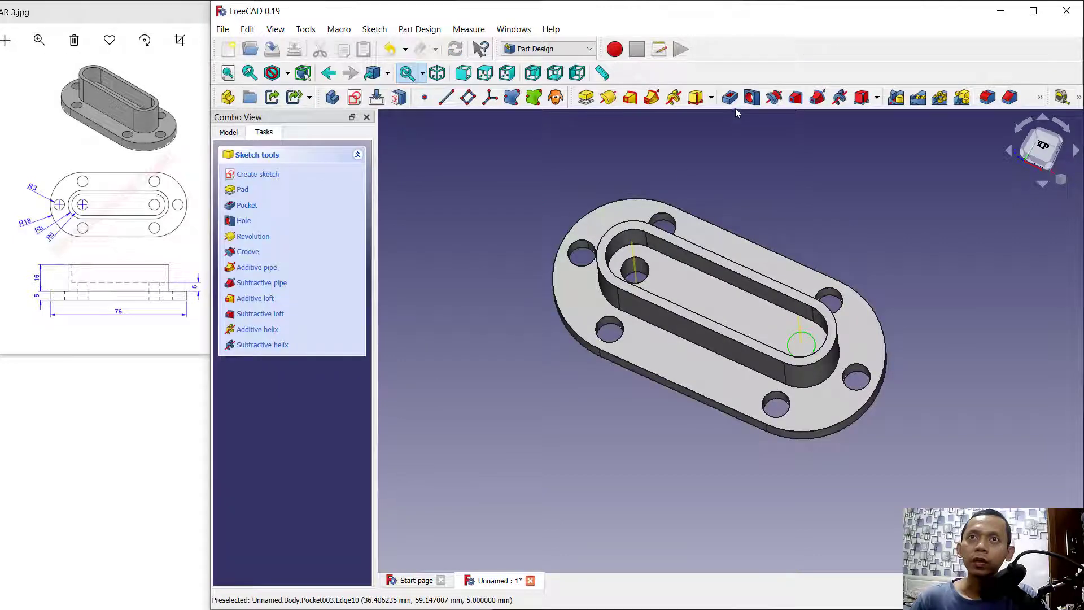
- Pocket the second R3 circle 15 mm through the floor
{"action": "left_click", "coordinate": [729, 98]}
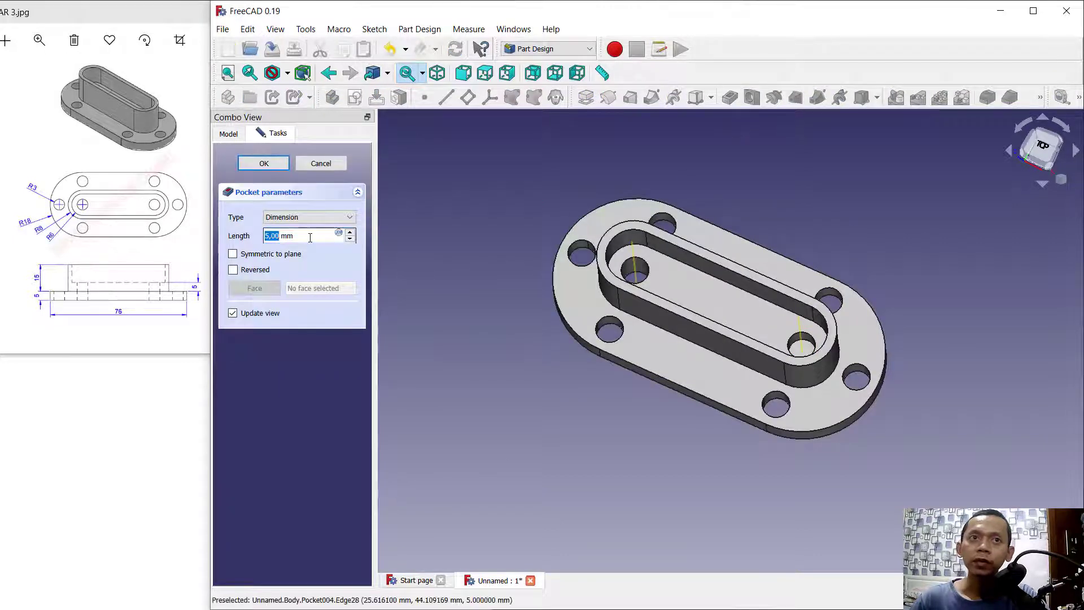
{"action": "type", "text": "15"}
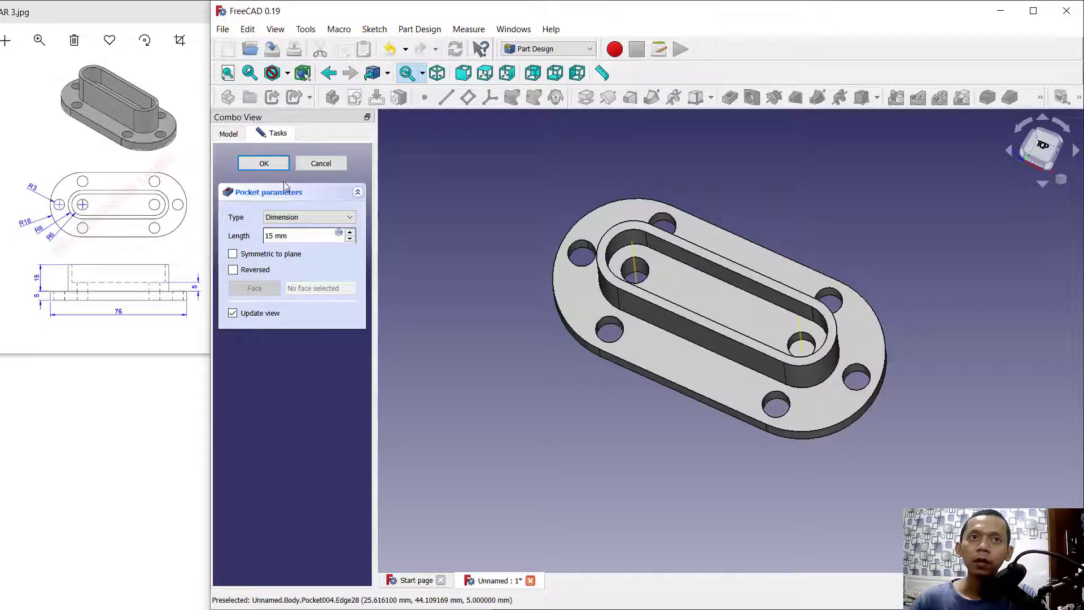
{"action": "left_click", "coordinate": [277, 164]}
{"action": "middle_click_drag", "start_coordinate": [774, 455], "coordinate": [756, 437]}
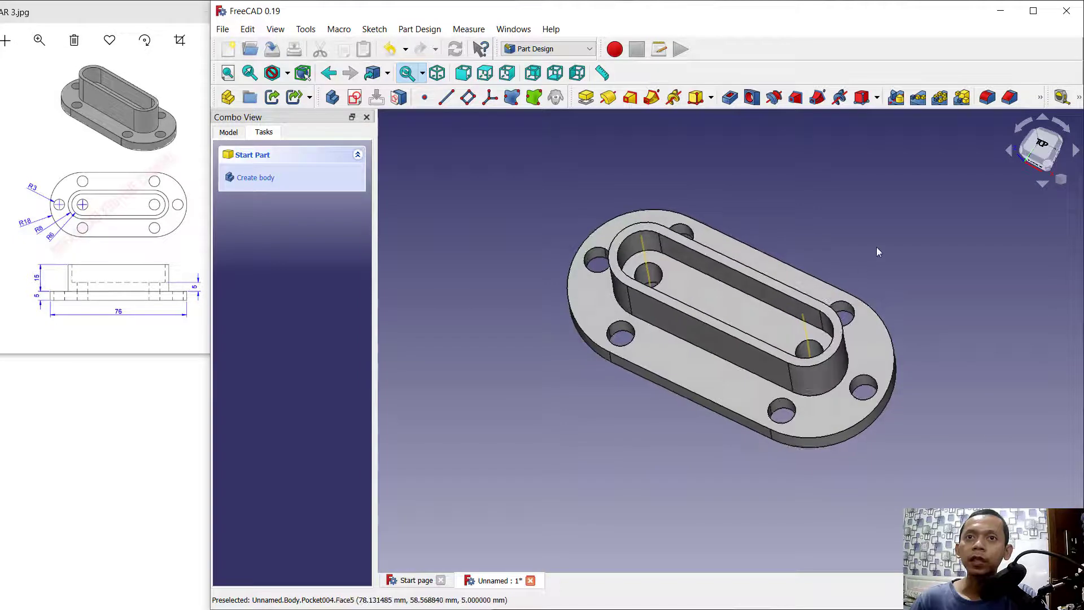
{"action": "middle_click_drag", "start_coordinate": [879, 249], "coordinate": [852, 271]}
{"action": "middle_click_drag", "start_coordinate": [728, 260], "coordinate": [811, 259]}
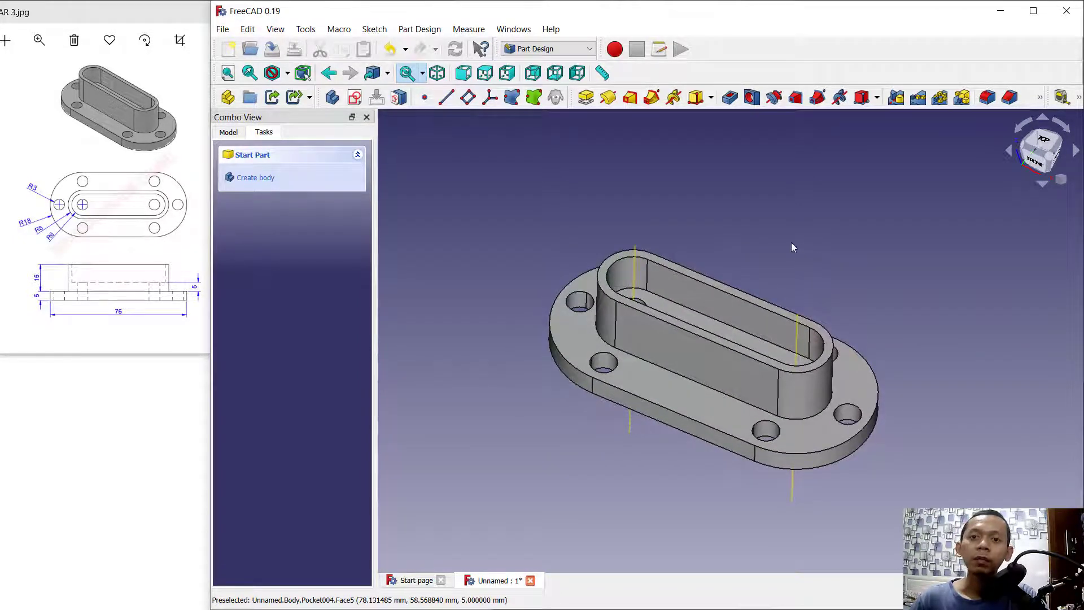